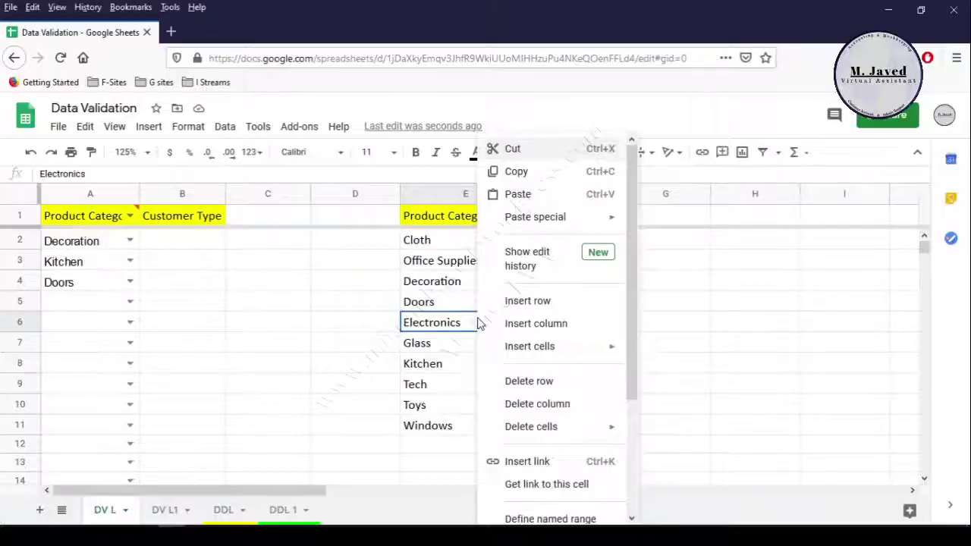
Step: Insert Furniture into the category list at E6 and check A5's dropdown
left_click(675, 372)
type("Fur")
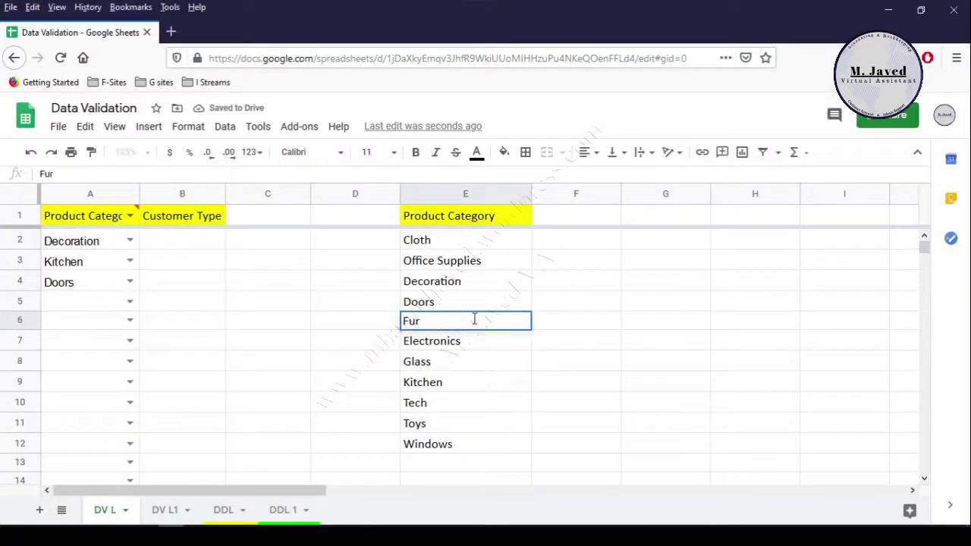
type("niture")
left_click(130, 301)
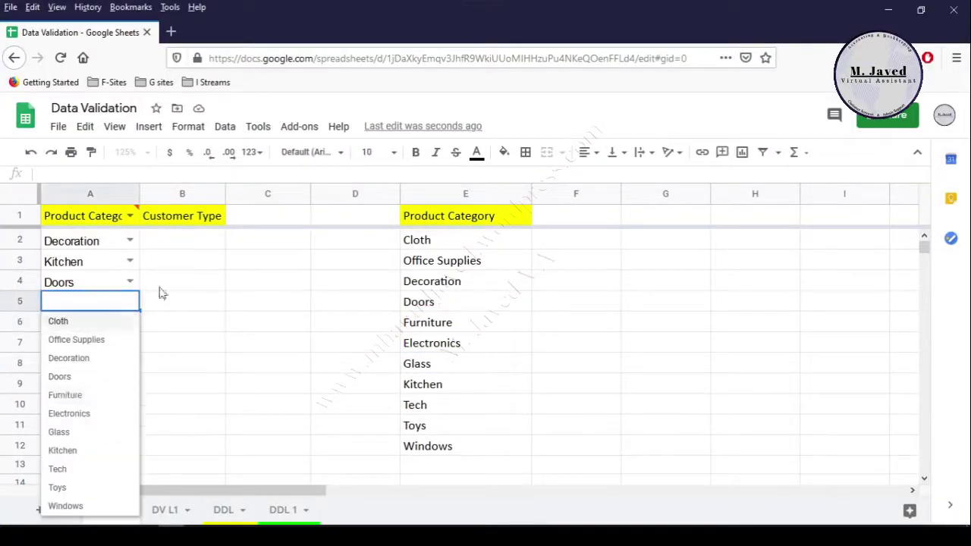
left_click(307, 221)
Step: Undo the insertion, add Furniture below Windows in E12, and recheck A5's dropdown
key("ctrl+z")
key("ctrl+z")
left_click(468, 443)
type("Fur")
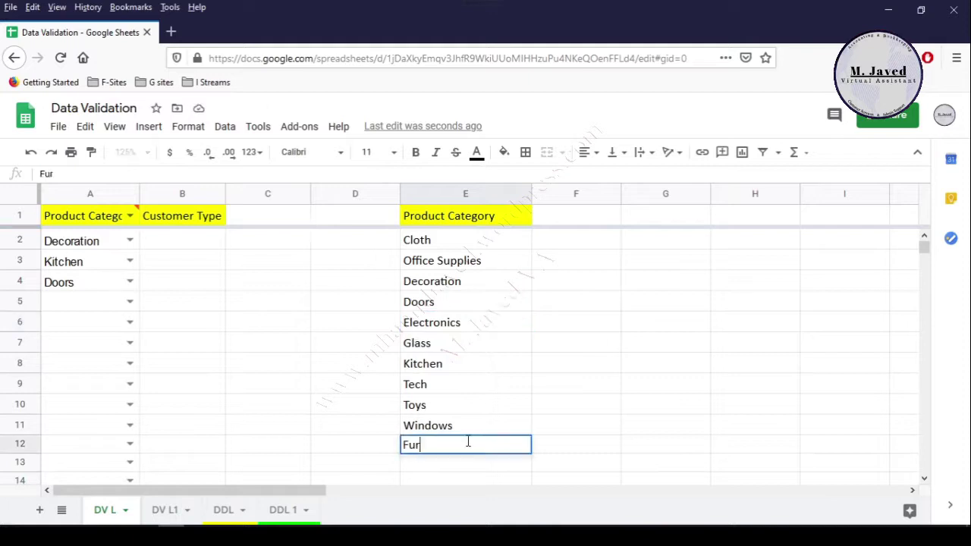
type("niture")
left_click(129, 301)
left_click(466, 446)
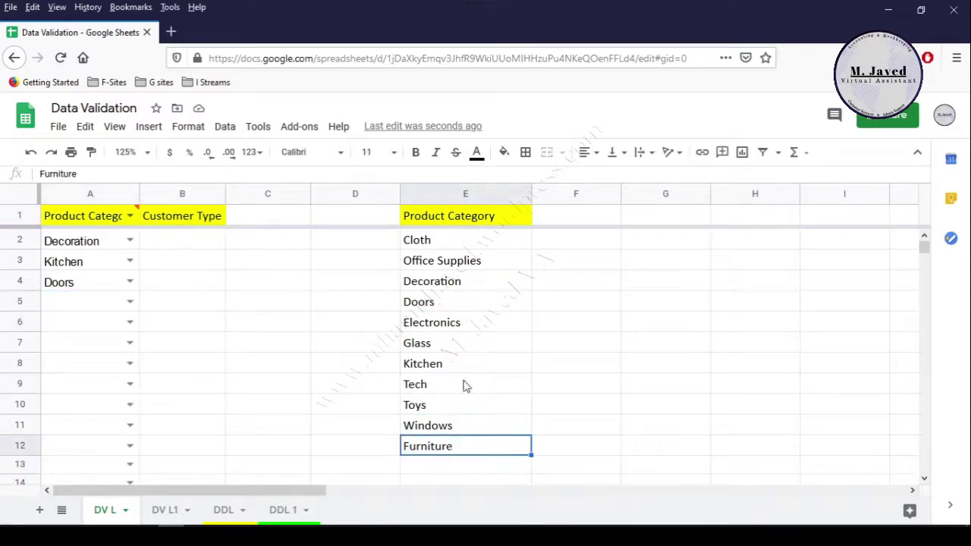
Step: Shift the list down at E5, move Furniture into E5 above Doors, and verify A5's dropdown
right_click(466, 301)
mouse_move(516, 344)
left_click(661, 372)
left_click_drag(461, 458, 466, 301)
left_click(488, 427)
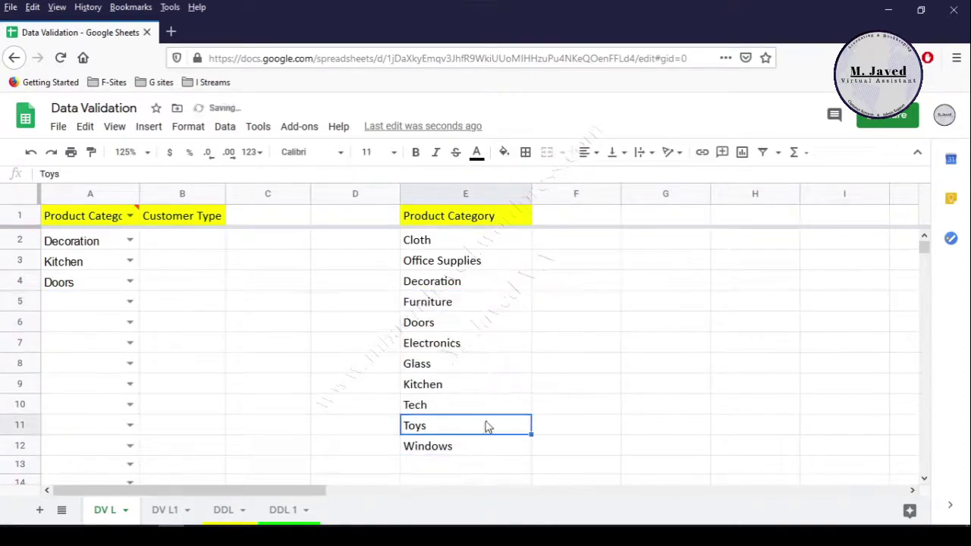
left_click(130, 301)
left_click(265, 217)
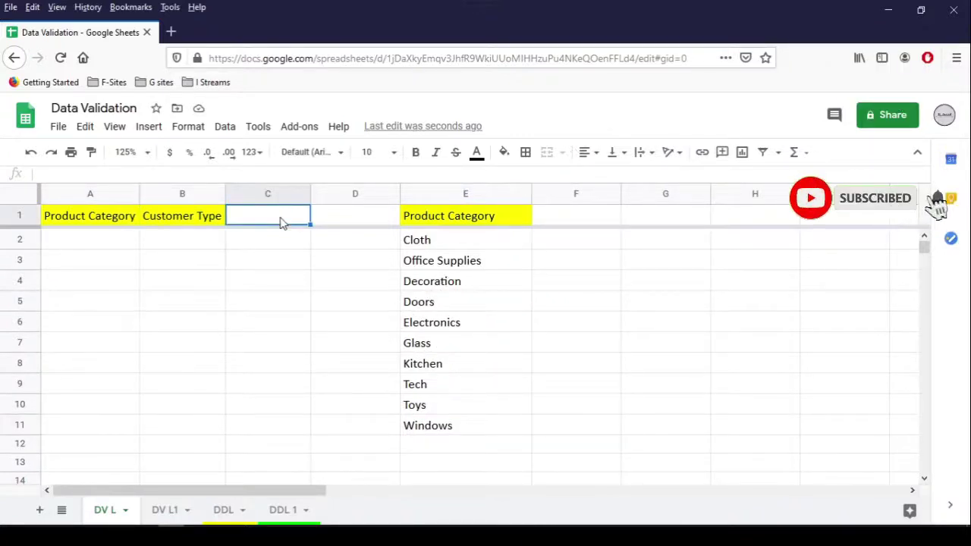
left_click(108, 247)
type("Decoration")
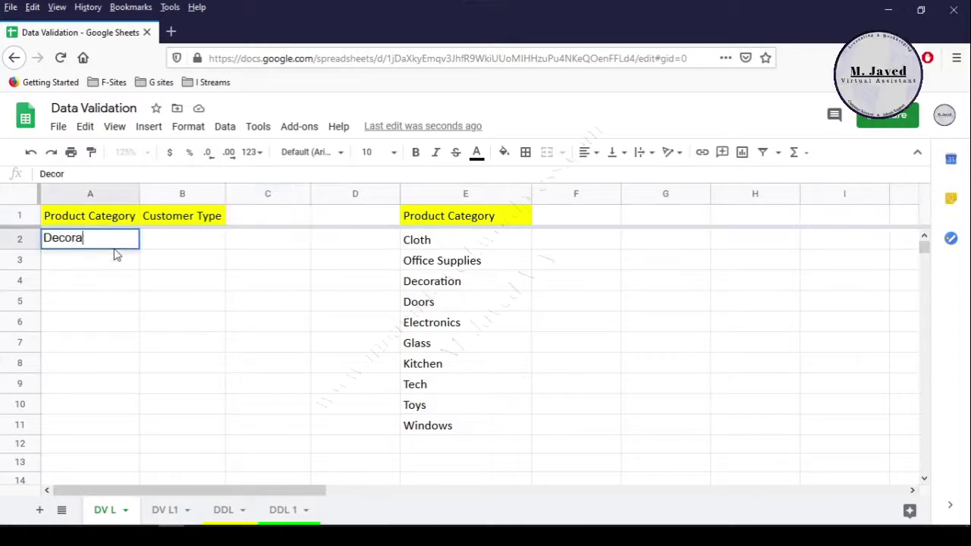
key("Return")
type("S")
key("BackSpace")
type("Office Supplies")
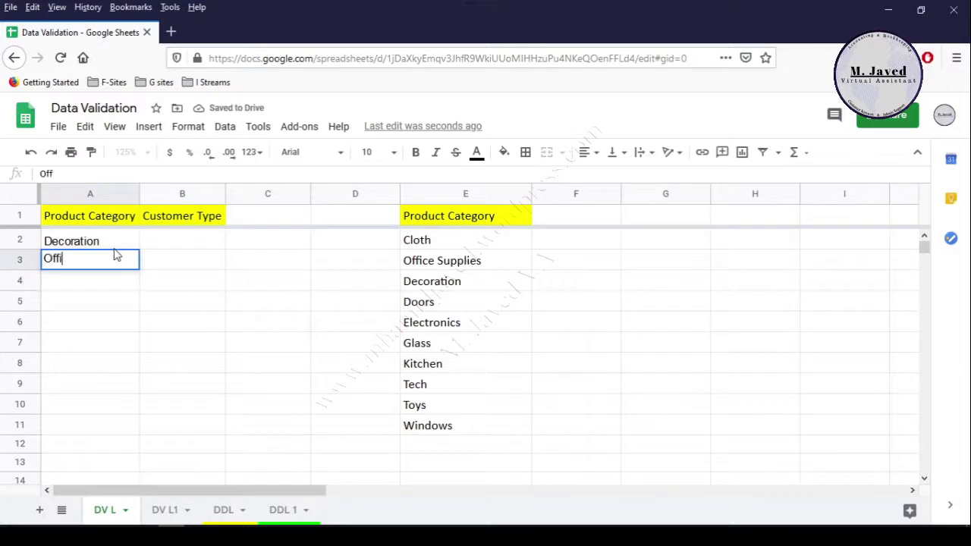
key("Return")
type("Kitchen")
key("Return")
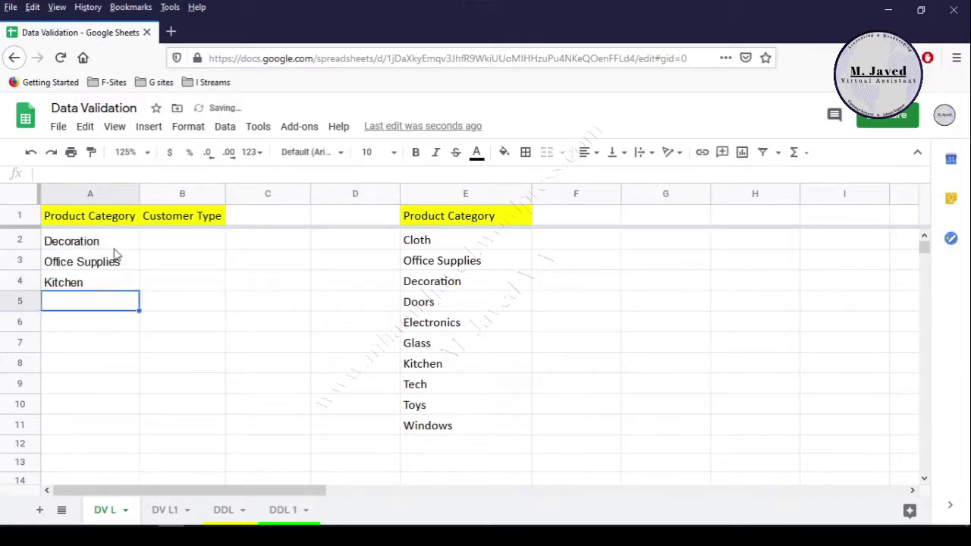
left_click(121, 345)
left_click_drag(126, 245, 126, 306)
key("Delete")
left_click(124, 345)
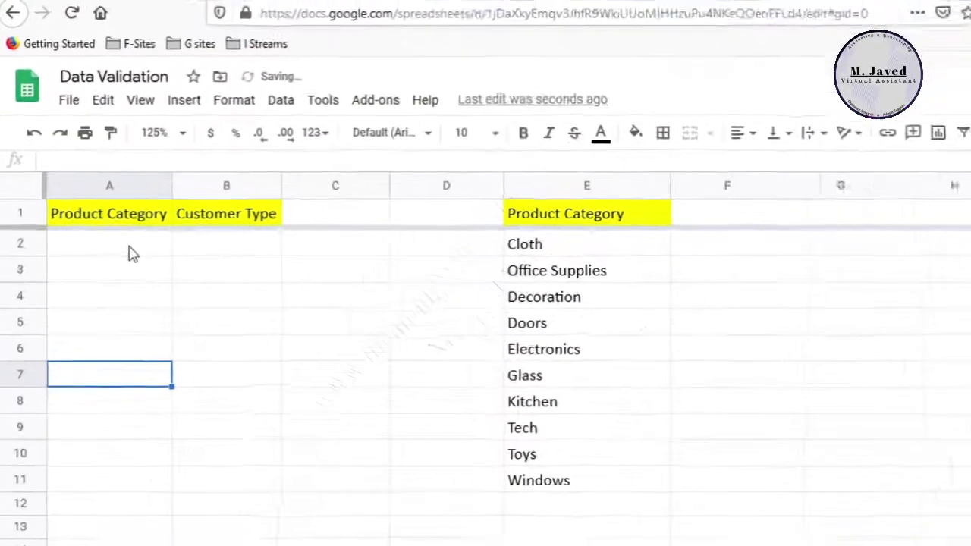
Step: Select the whole of column A and bring up Data validation for A1:A1000
left_click(107, 247)
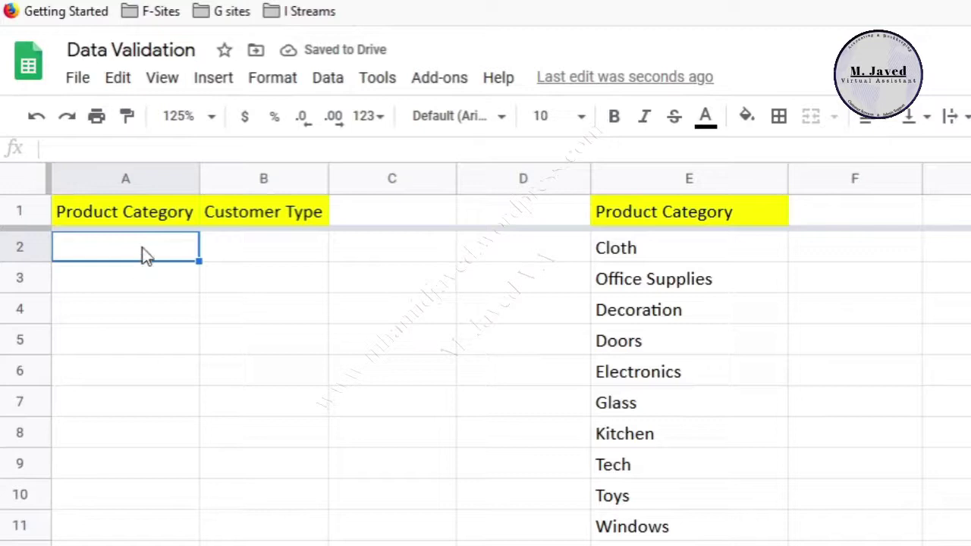
left_click(149, 189)
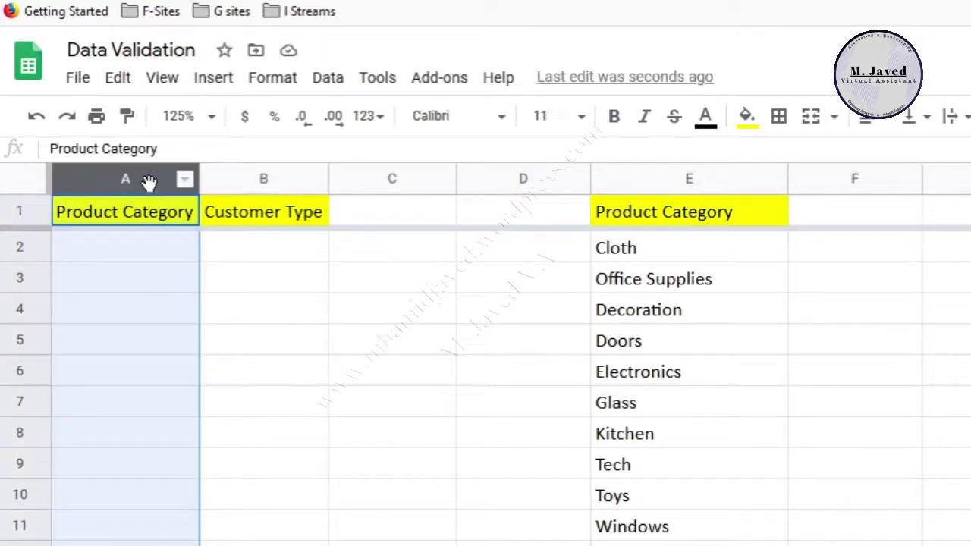
left_click(318, 81)
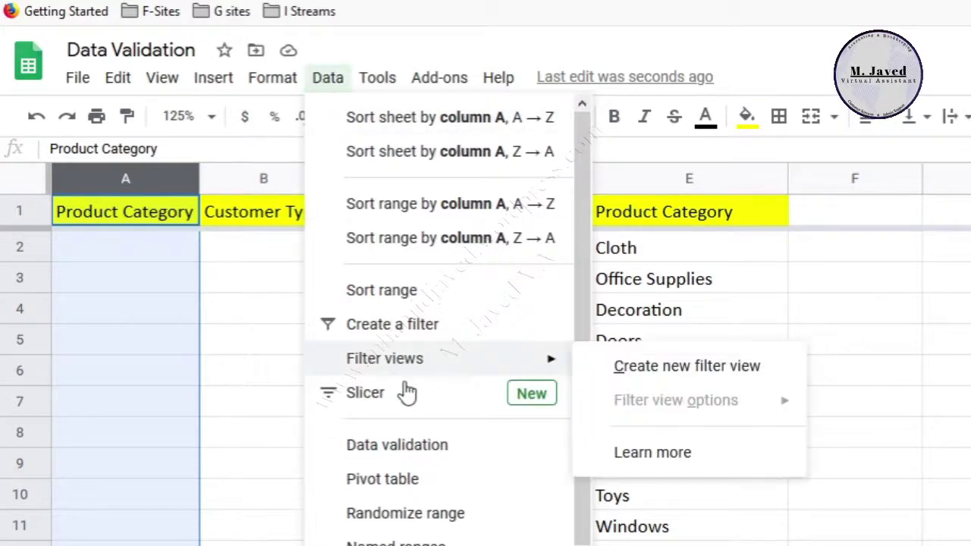
left_click(425, 446)
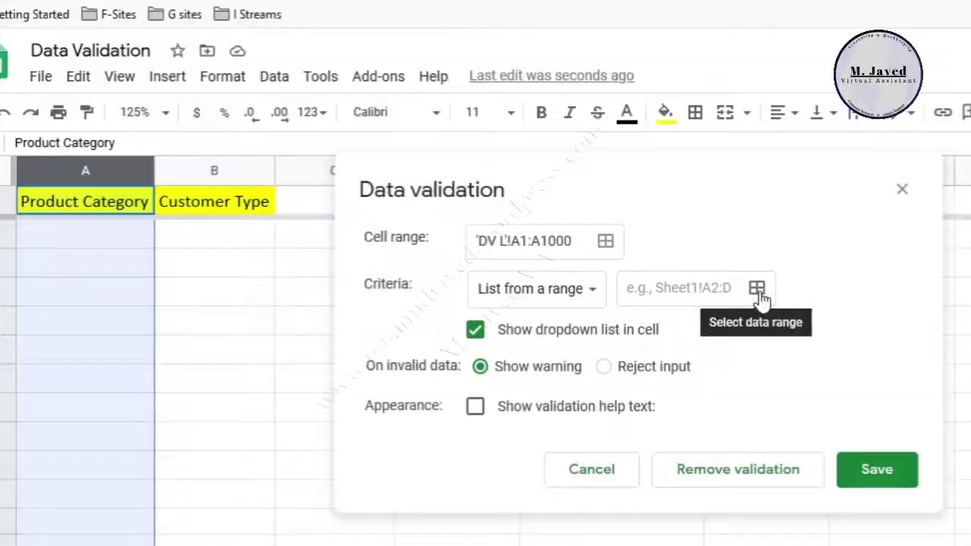
Step: Set the list source to E2:E11 and anchor it as $E$2:$E$11
left_click(756, 289)
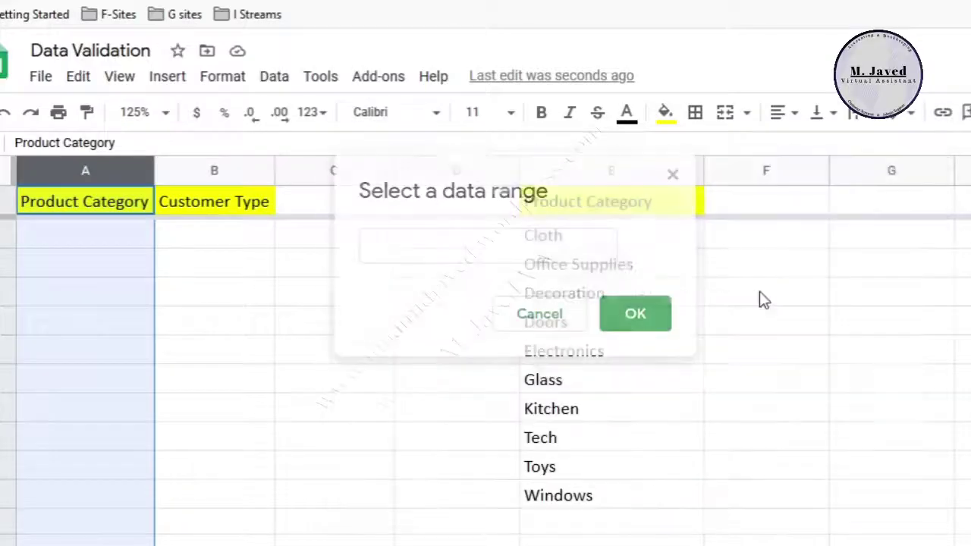
left_click_drag(599, 191, 414, 255)
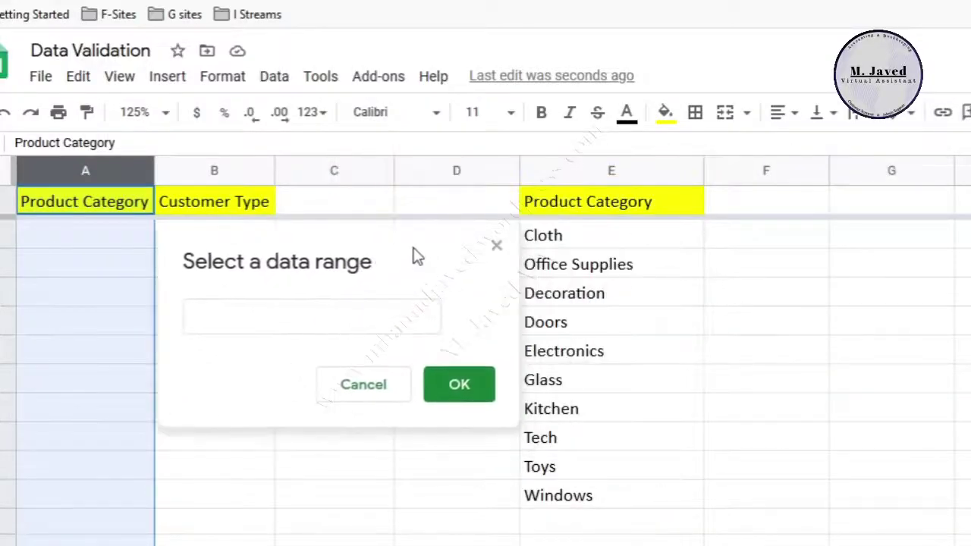
left_click_drag(656, 236, 650, 493)
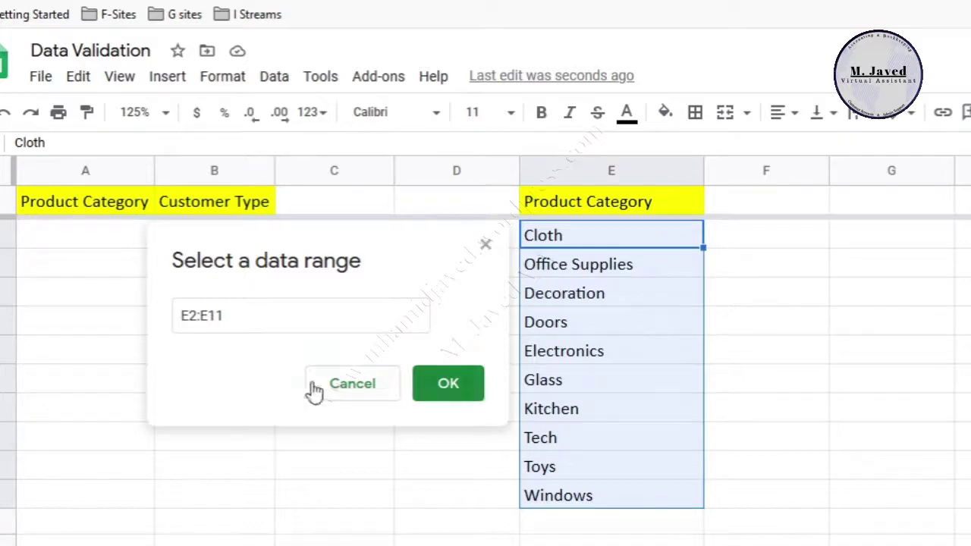
left_click(459, 388)
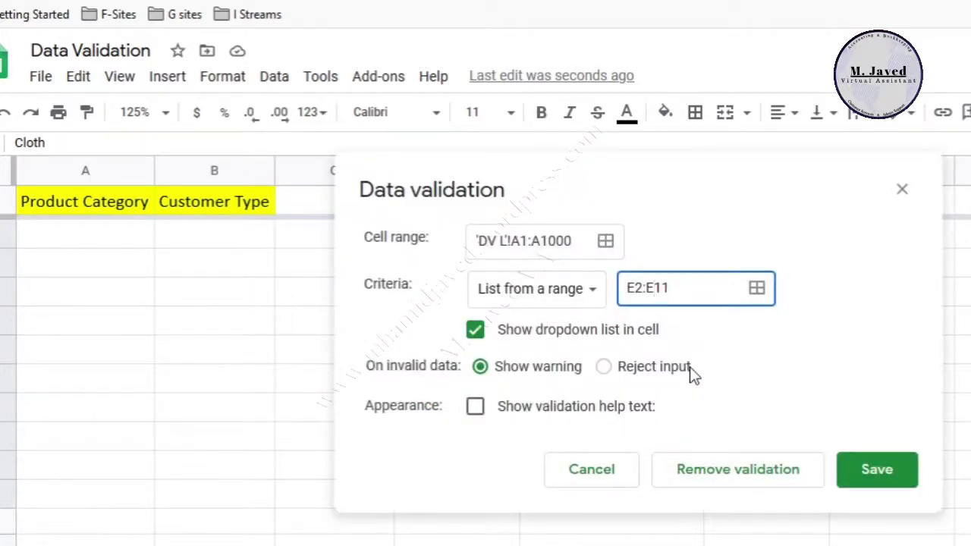
key("Left")
key("Left")
type("$")
key("Left")
key("Left")
key("Left")
type("$")
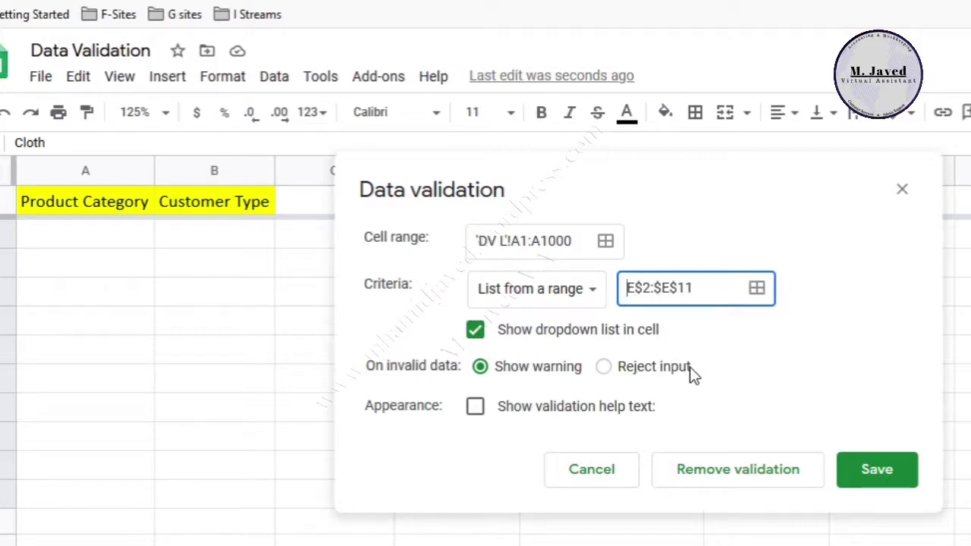
key("Left")
key("Left")
type("$")
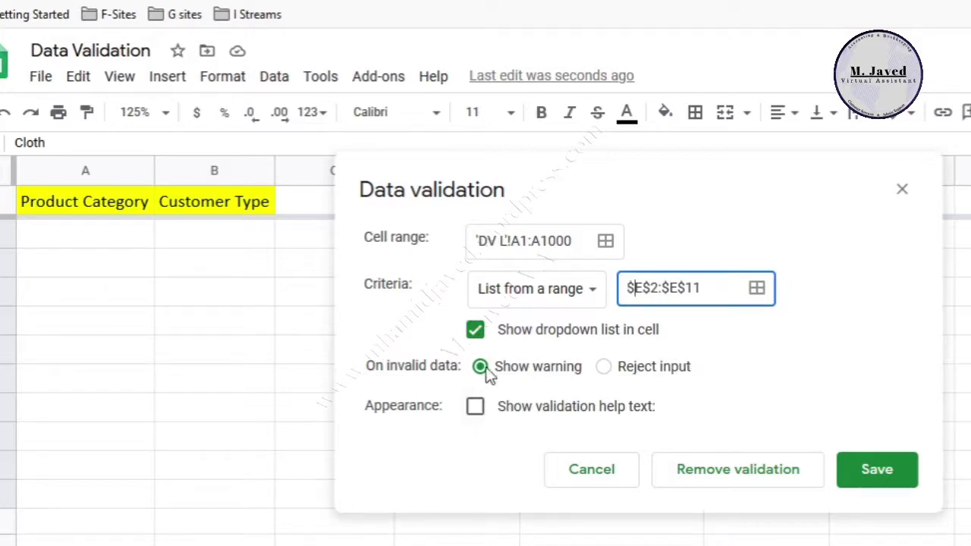
Step: Choose to reject invalid input, leave help text off, and save the rule
left_click(605, 370)
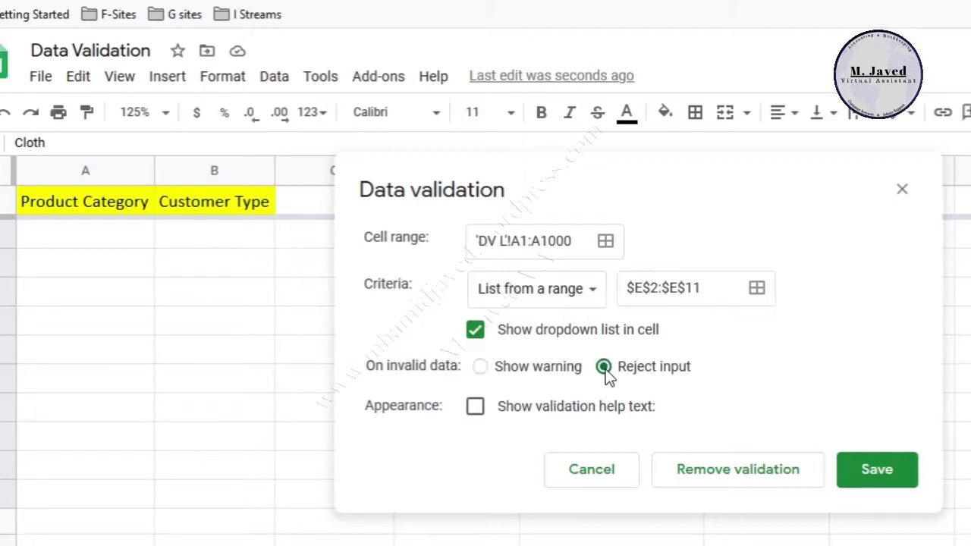
left_click(476, 409)
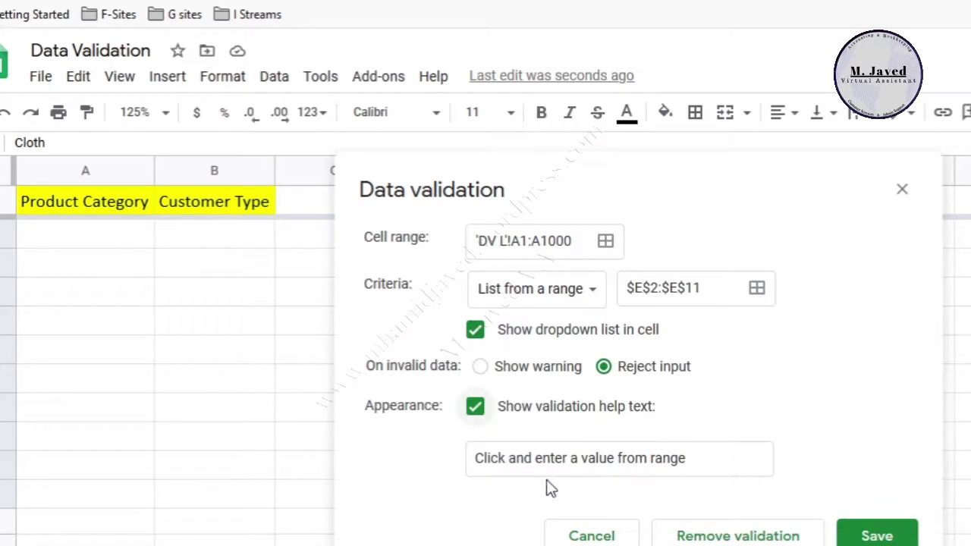
left_click(475, 410)
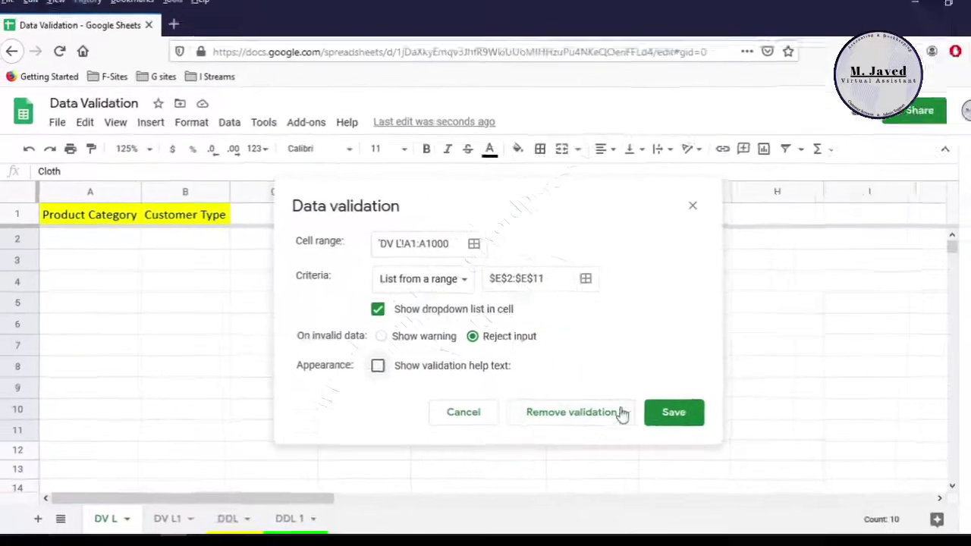
left_click(644, 410)
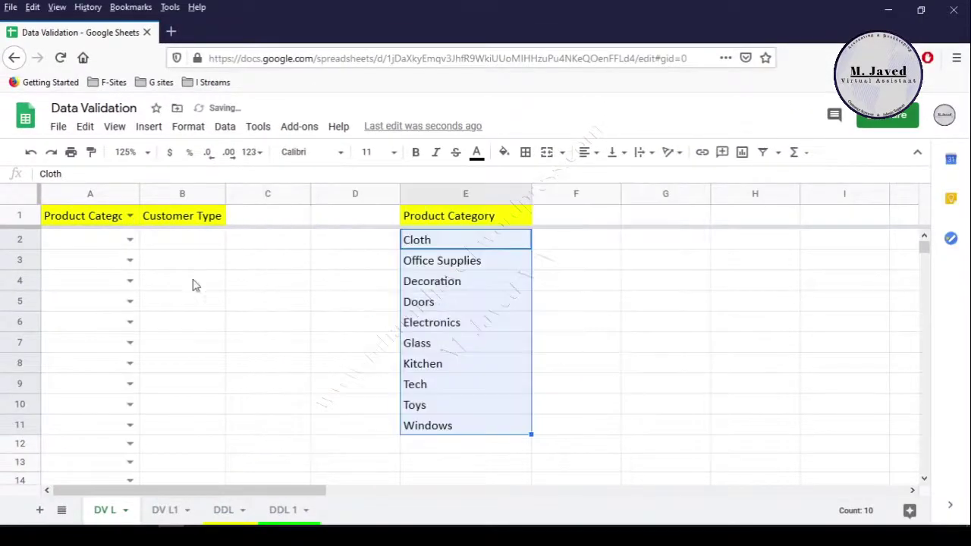
Step: Click through column A cells to inspect the new dropdowns, ending on A2
left_click(93, 288)
left_click(96, 340)
left_click(95, 399)
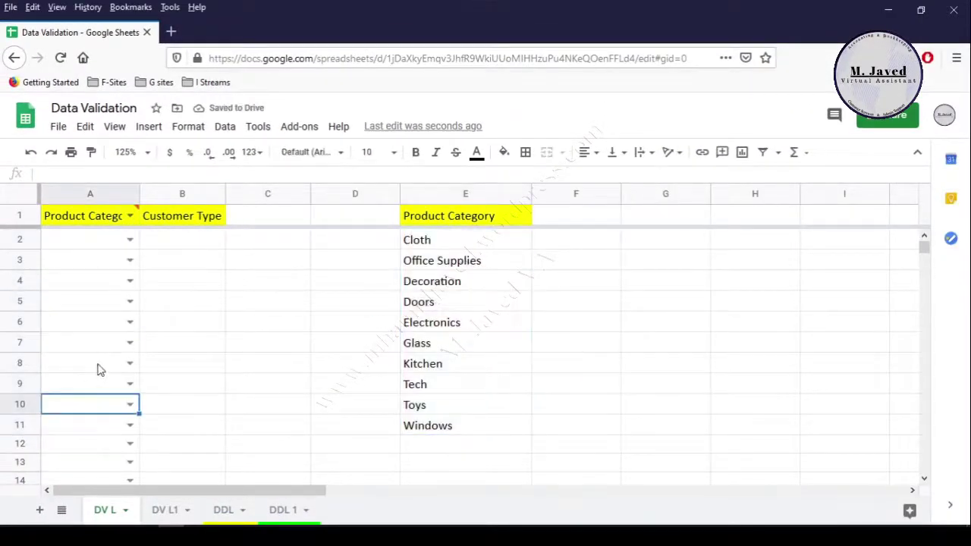
left_click(95, 369)
left_click(97, 303)
left_click(100, 278)
left_click(111, 244)
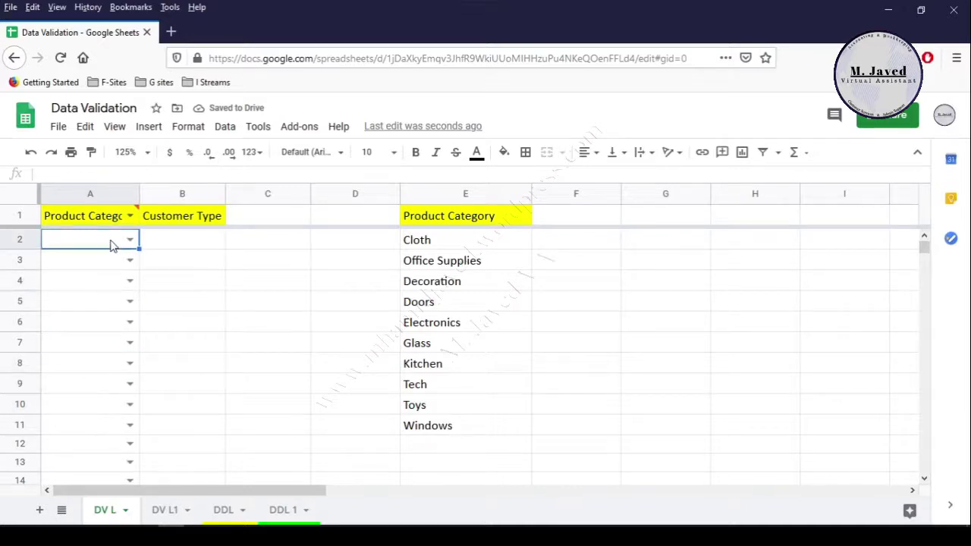
left_click(112, 306)
left_click(120, 241)
Step: Choose Decoration for A2, Kitchen for A3 and Doors for A4 from the dropdowns
left_click(129, 239)
left_click(104, 303)
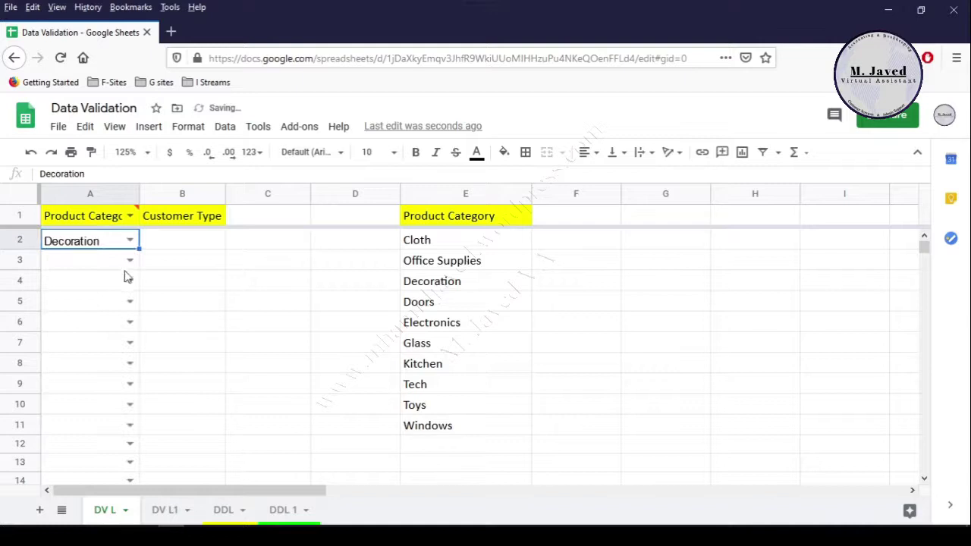
left_click(128, 261)
left_click(91, 390)
left_click(127, 281)
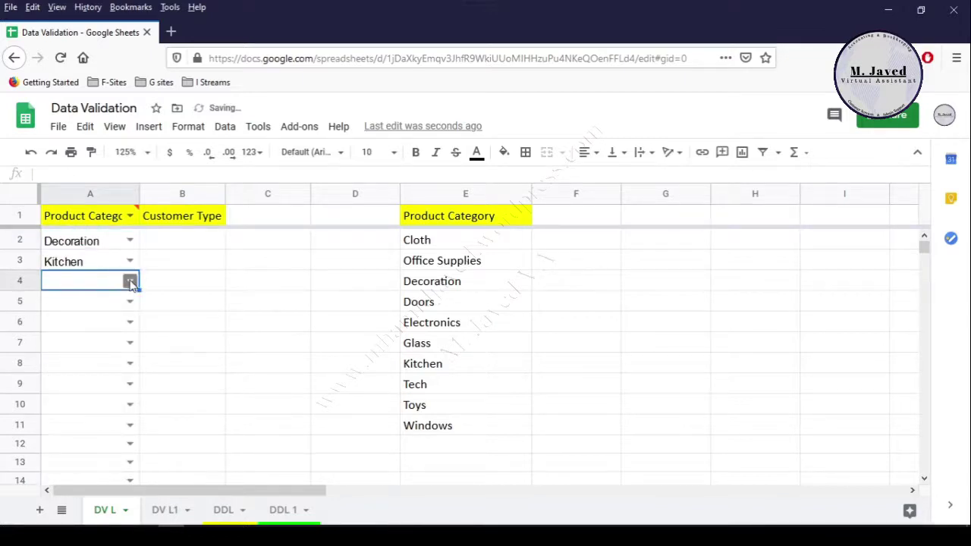
left_click(130, 282)
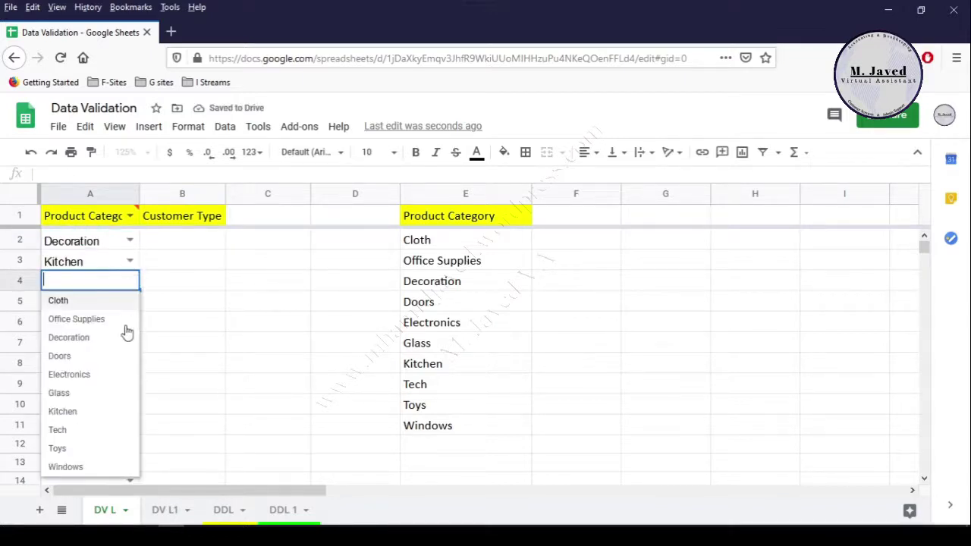
left_click(126, 356)
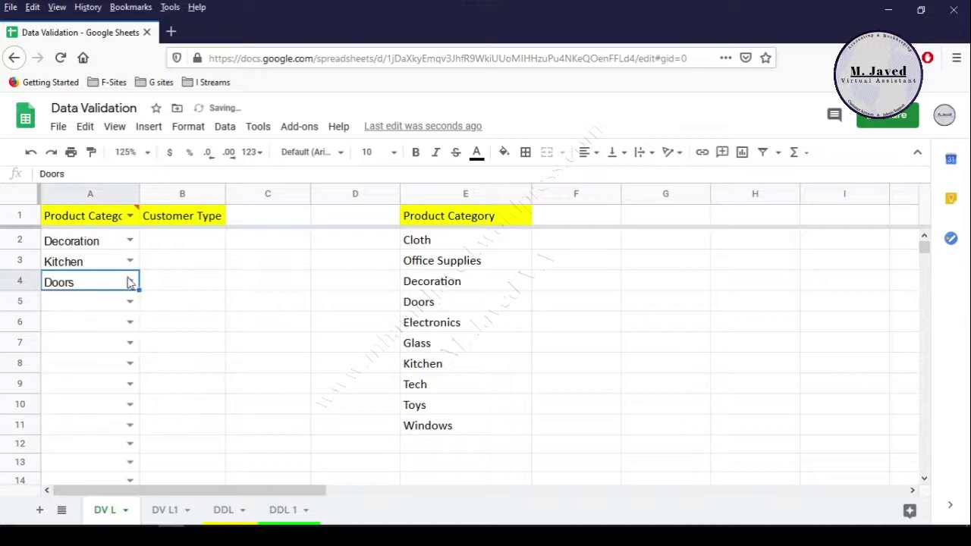
left_click(279, 219)
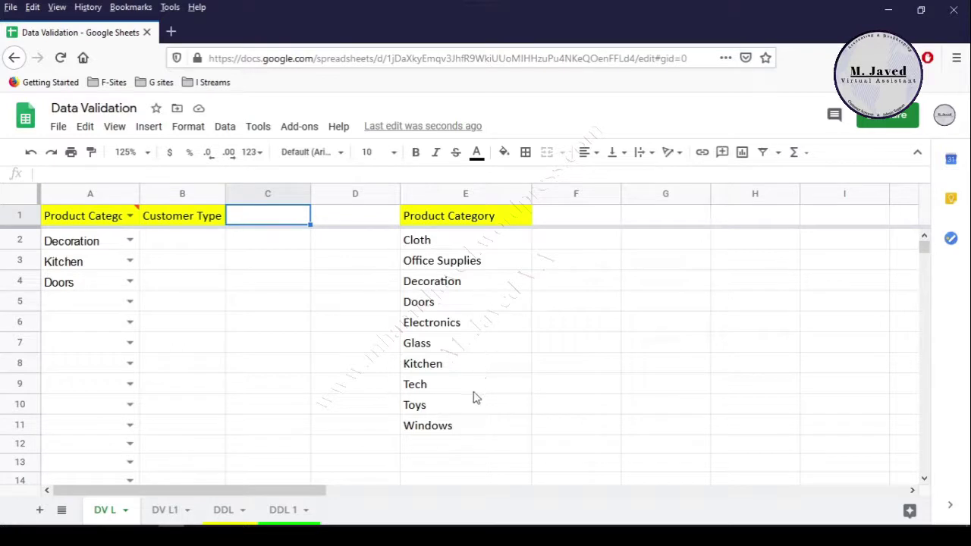
Step: Insert a cell above Electronics, shifting down, and enter Furniture in E6
right_click(475, 329)
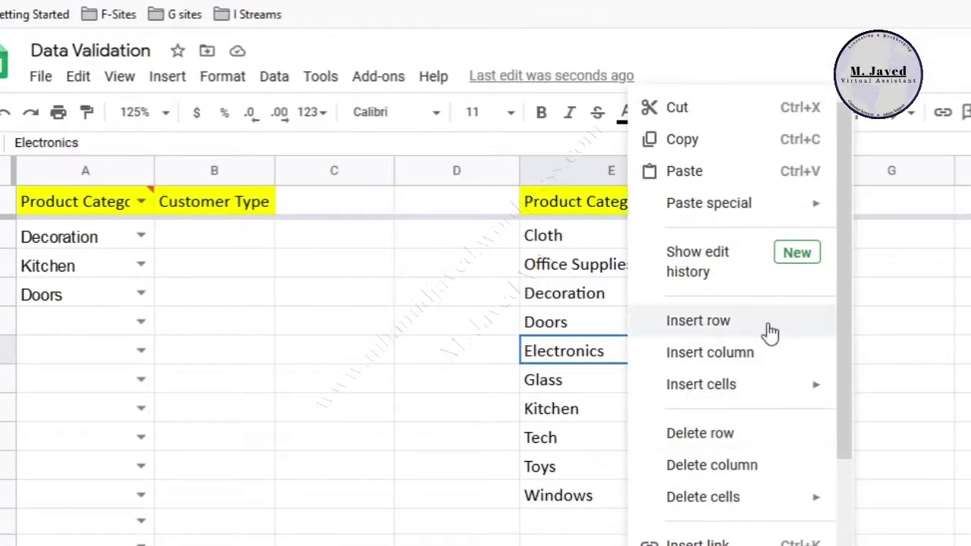
mouse_move(701, 384)
left_click(912, 425)
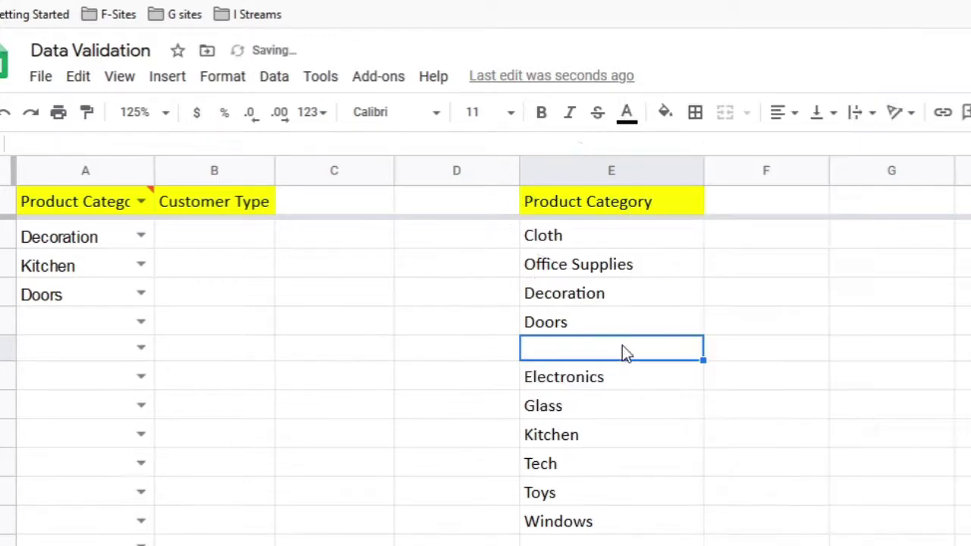
type("Furniture")
key("Return")
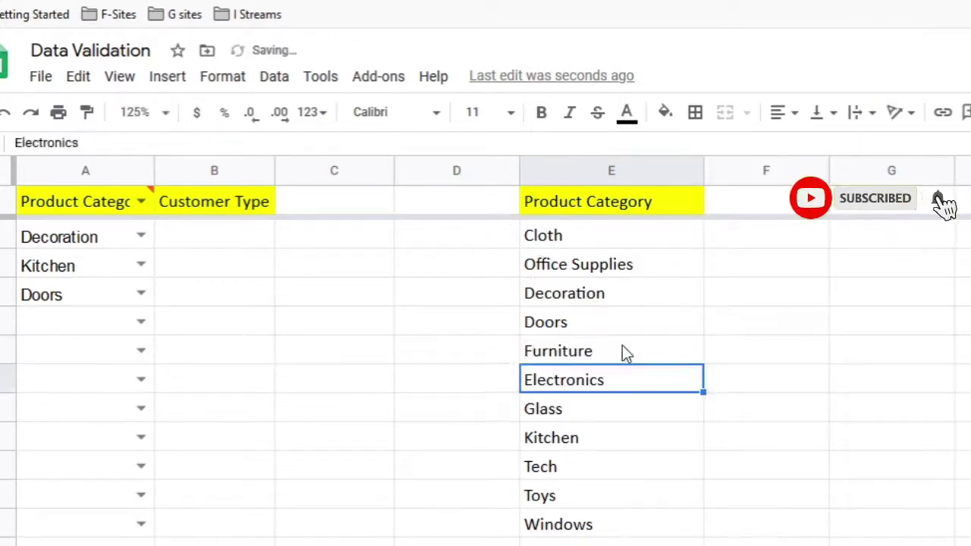
key("Down")
left_click(623, 352)
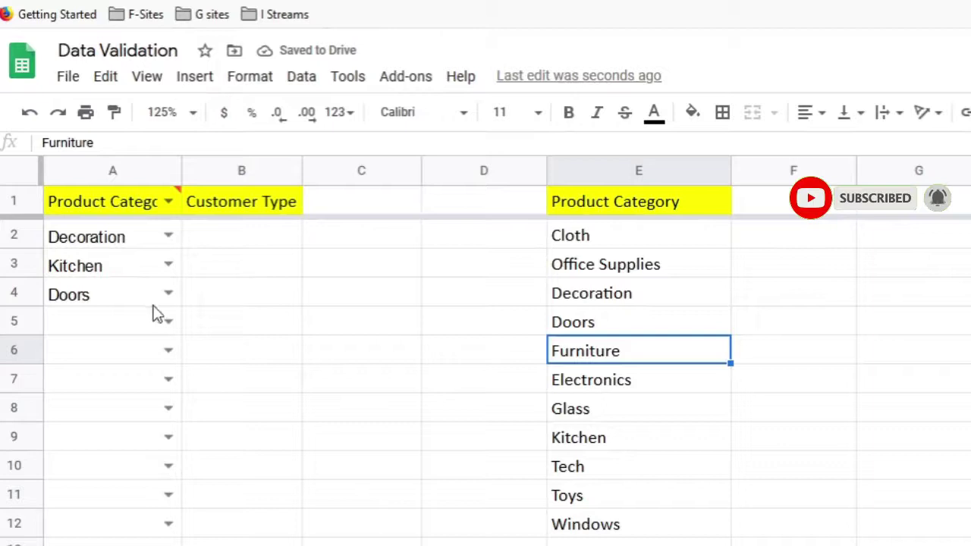
Step: Open A5's dropdown to confirm Furniture is offered, then close it
left_click(95, 320)
left_click(167, 319)
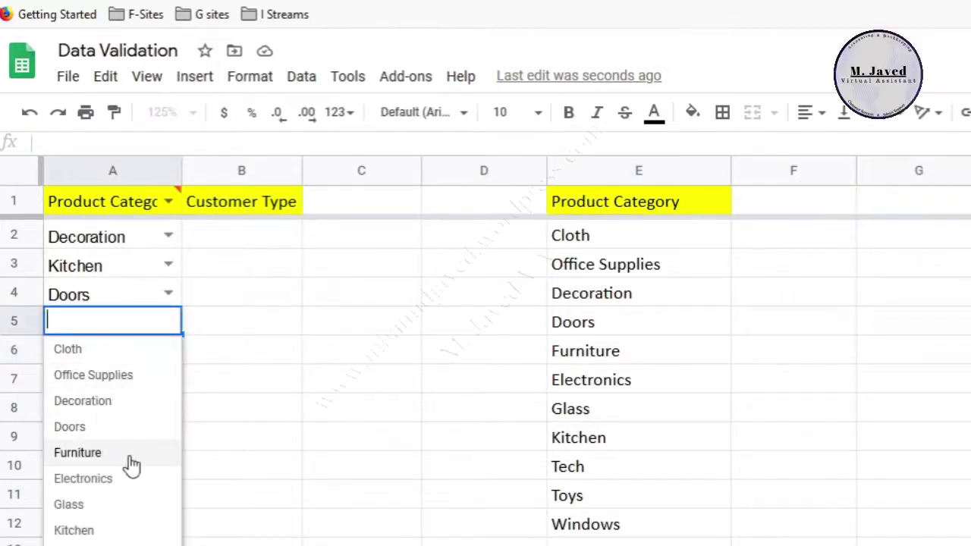
left_click(216, 299)
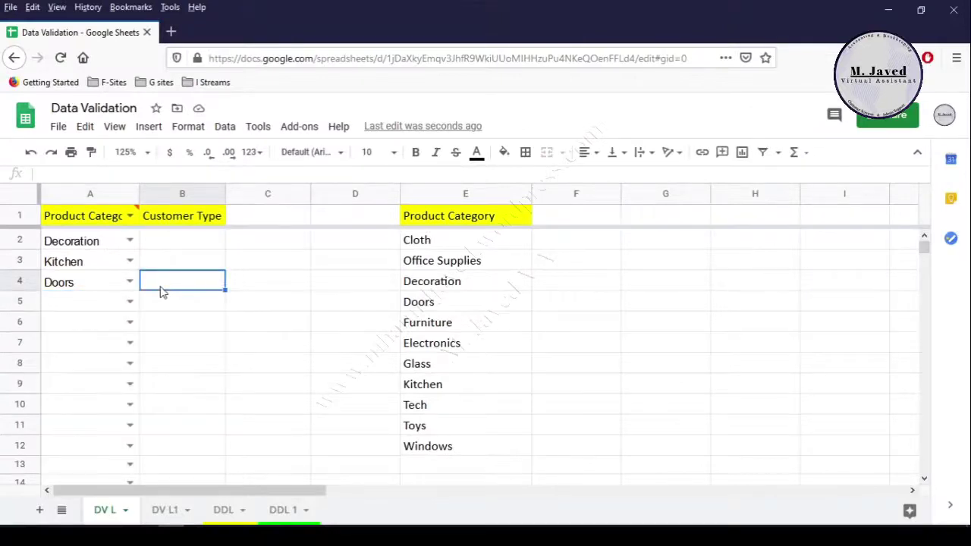
Step: Undo the Furniture entry and the inserted blank cell
left_click(273, 212)
key("ctrl+z")
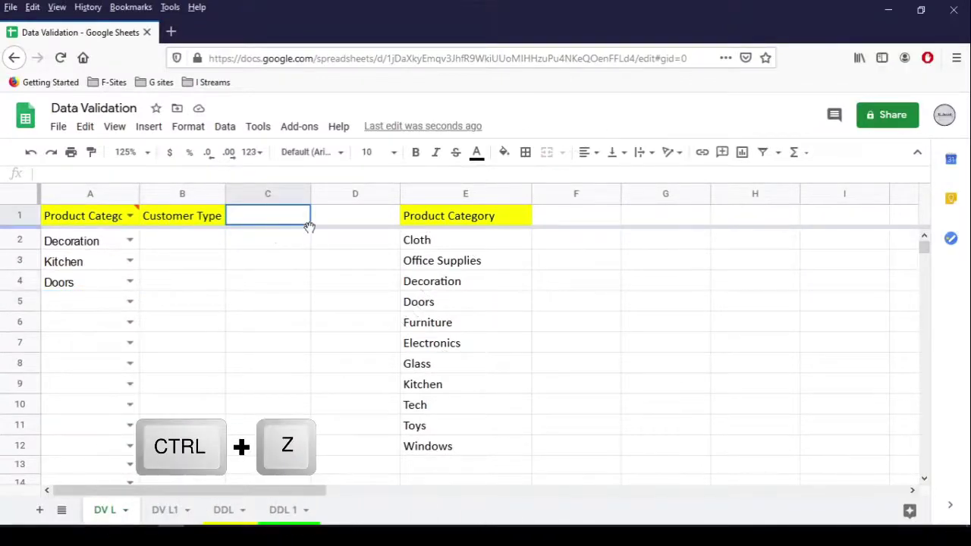
key("ctrl+z")
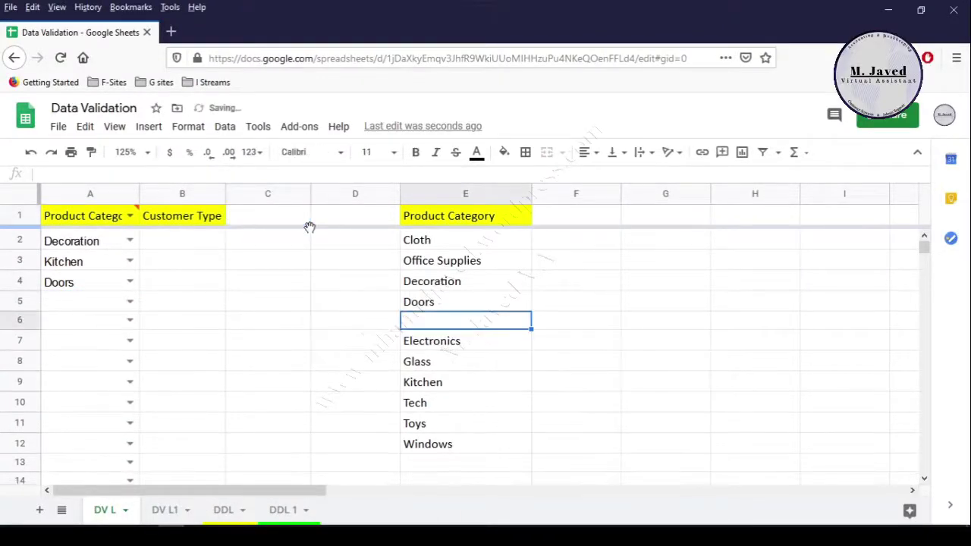
key("ctrl+z")
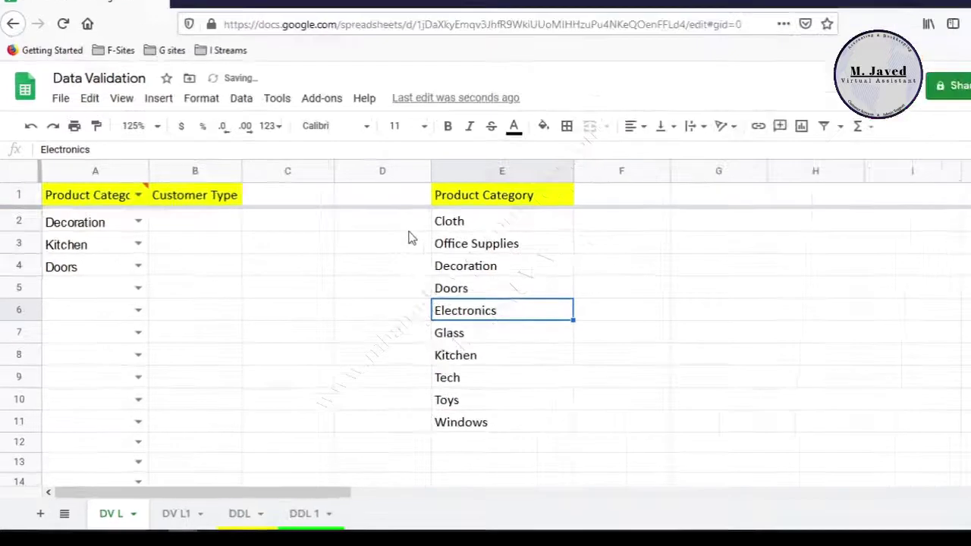
Step: Enter Furniture in E12 below Windows and check A5's dropdown no longer lists it
left_click(466, 441)
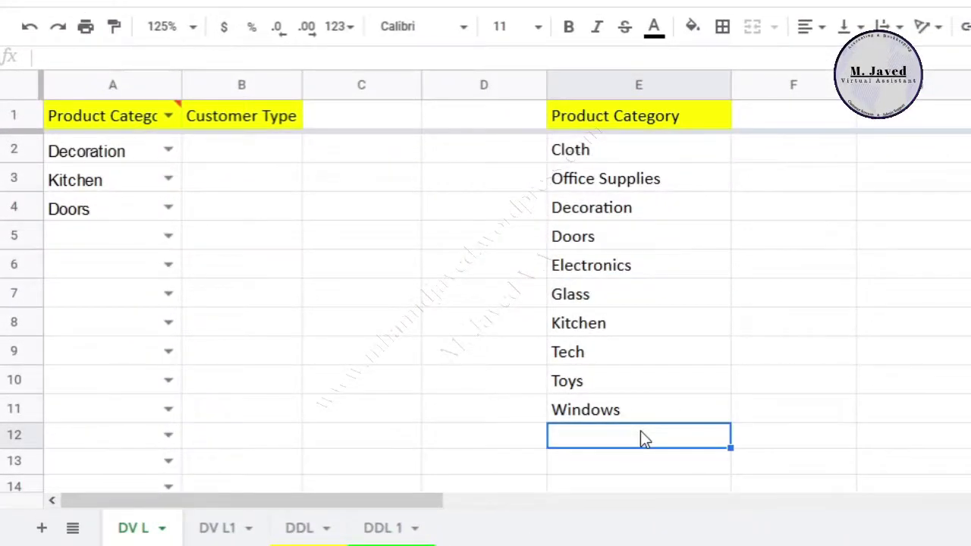
type("Furniture")
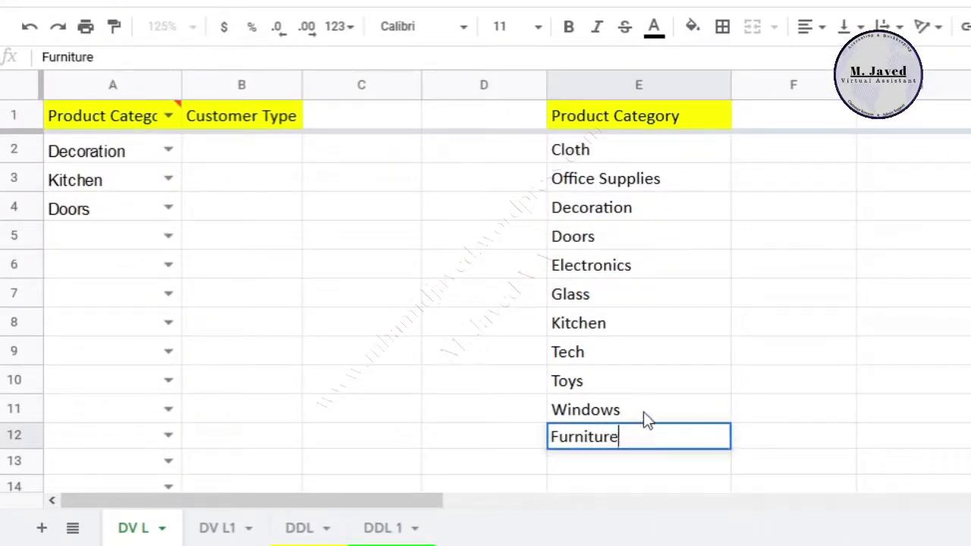
left_click(643, 412)
left_click(645, 442)
double_click(113, 235)
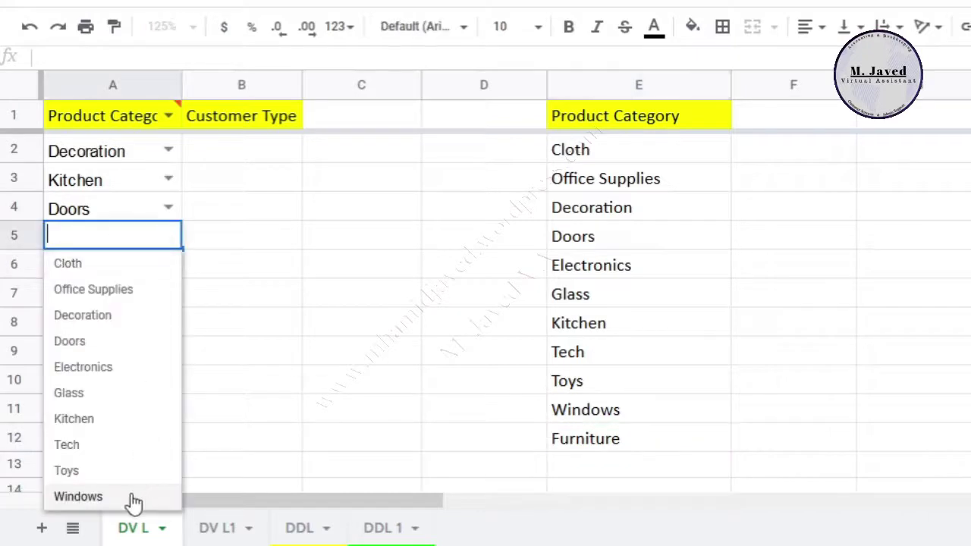
left_click(249, 270)
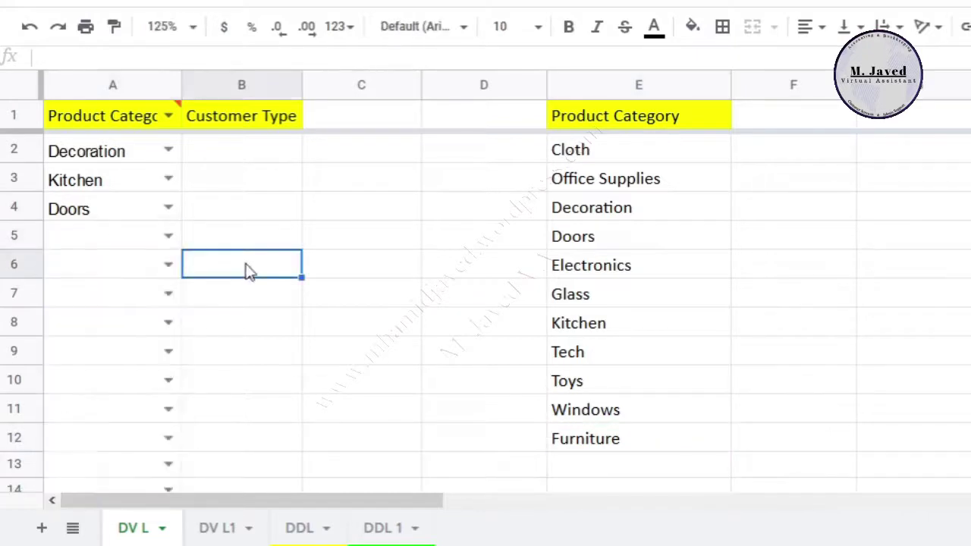
left_click(624, 441)
left_click(639, 234)
Step: Insert a blank cell above Doors and drag Furniture from the list bottom into E5
right_click(640, 232)
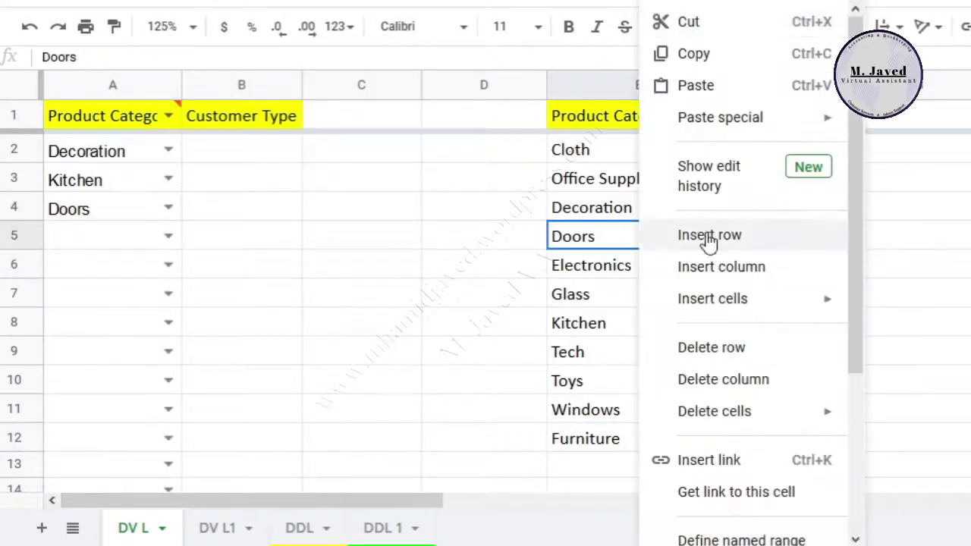
mouse_move(789, 303)
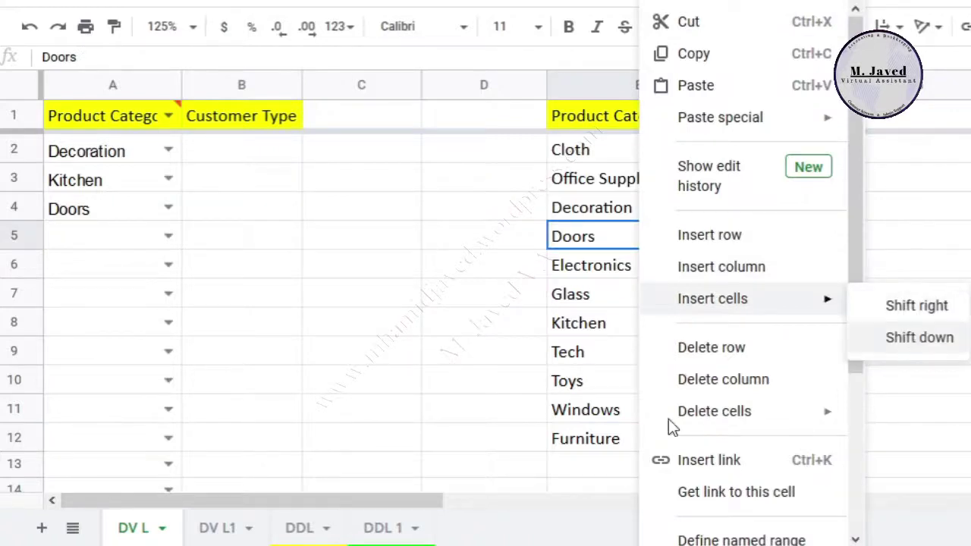
left_click(919, 337)
left_click(617, 474)
left_click_drag(634, 452, 642, 252)
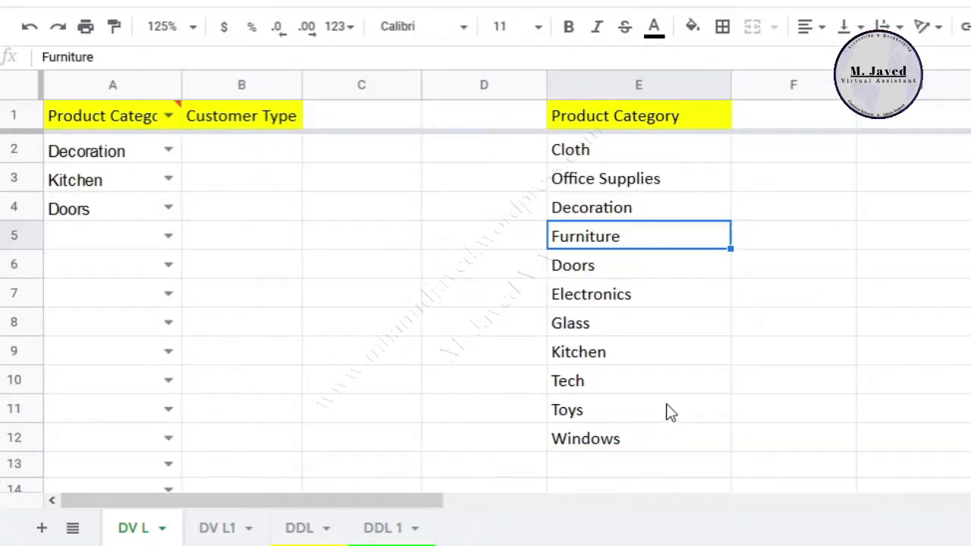
left_click(671, 412)
Step: Open A5's dropdown to verify Furniture now appears, then close it
left_click(139, 242)
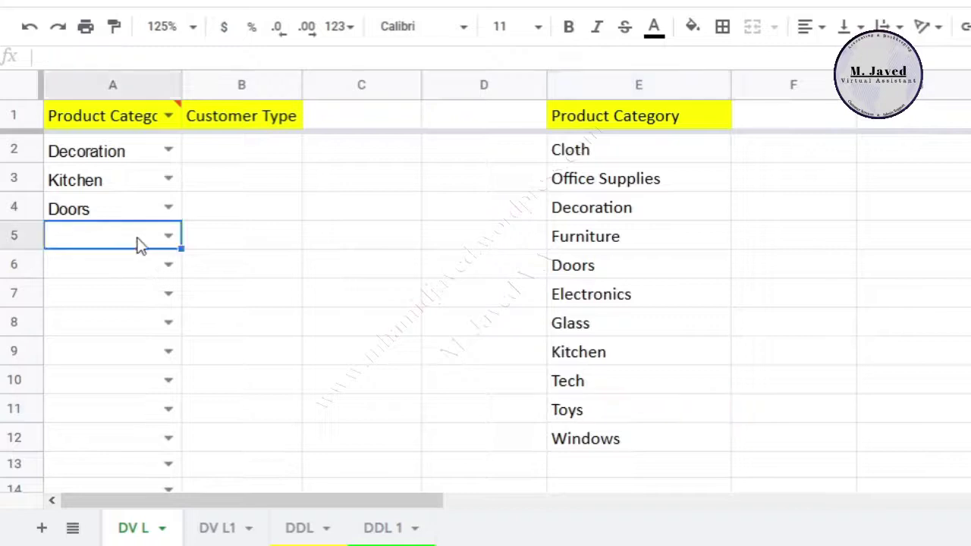
left_click(167, 235)
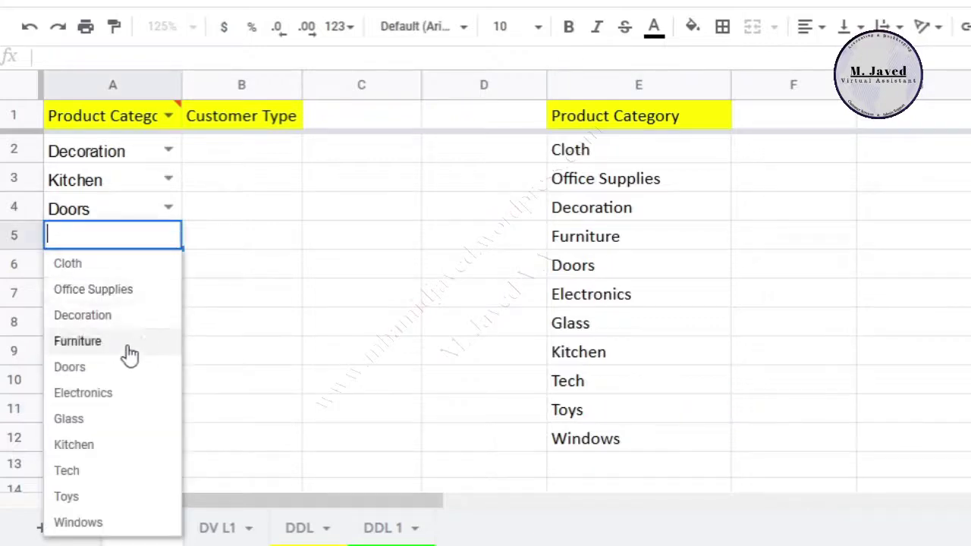
left_click(237, 223)
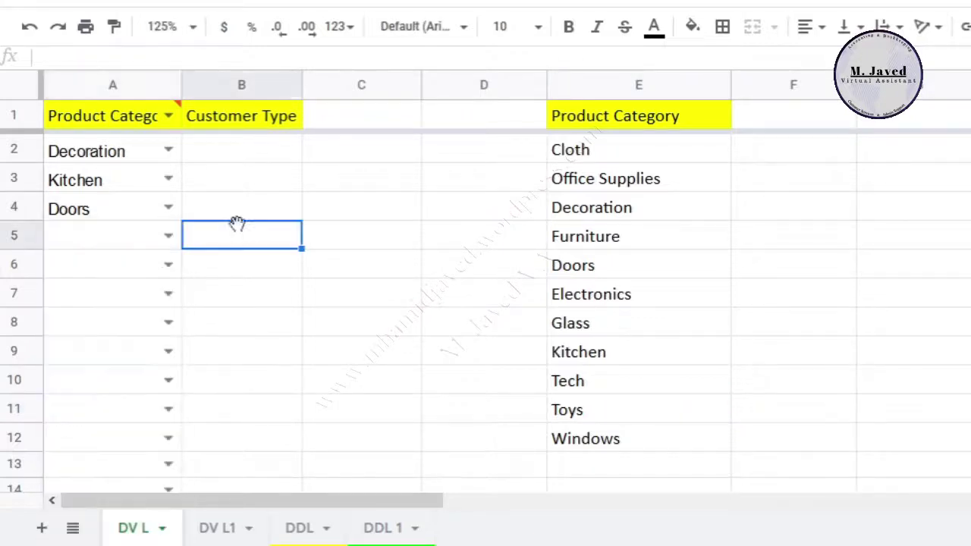
left_click(353, 115)
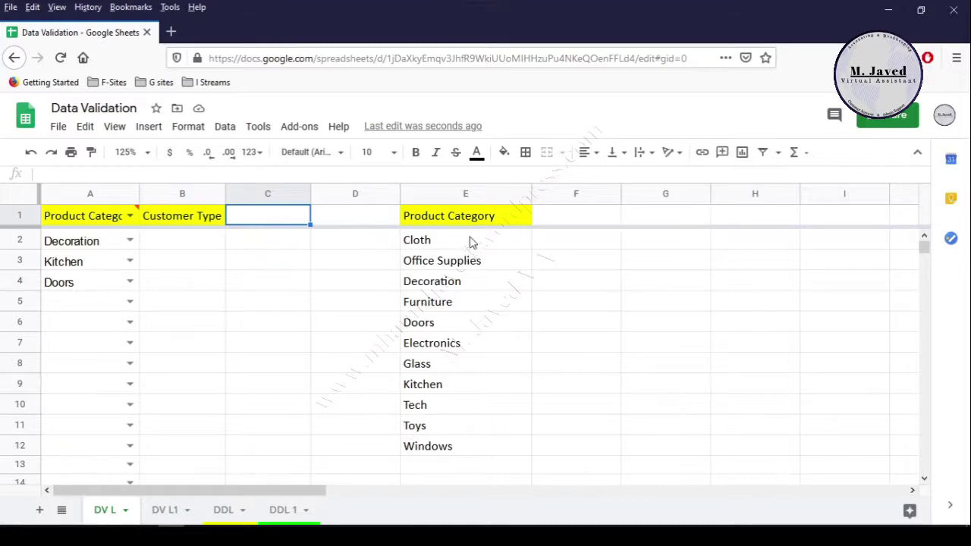
Step: Select E2:E12, the category entries from Cloth down to Windows
left_click_drag(470, 242, 477, 438)
scroll(470, 374, "up", 2)
left_click(481, 342)
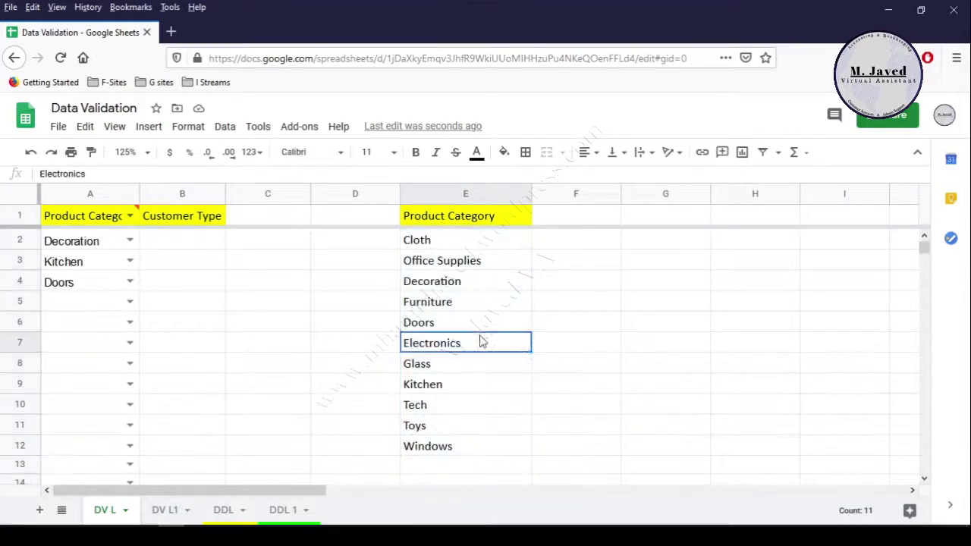
left_click(471, 243)
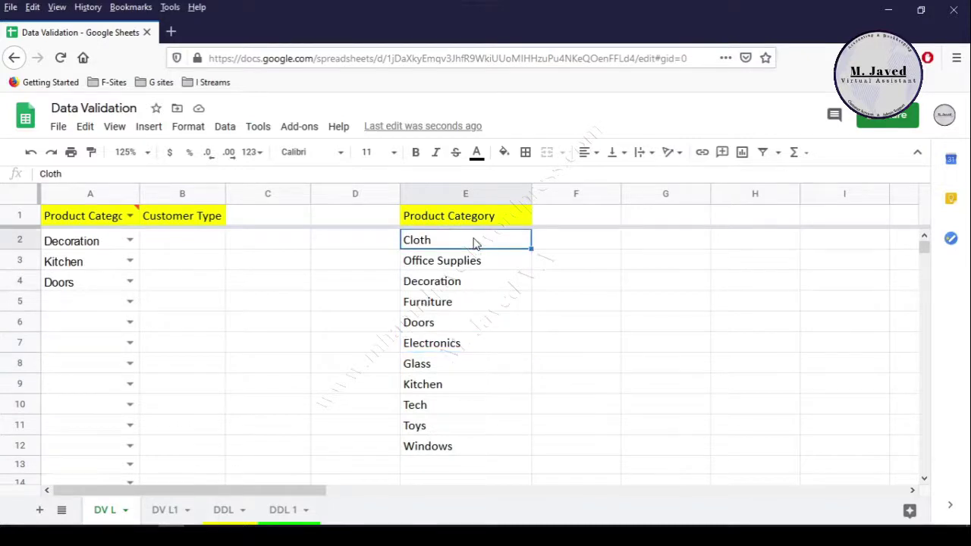
left_click_drag(484, 244, 486, 446)
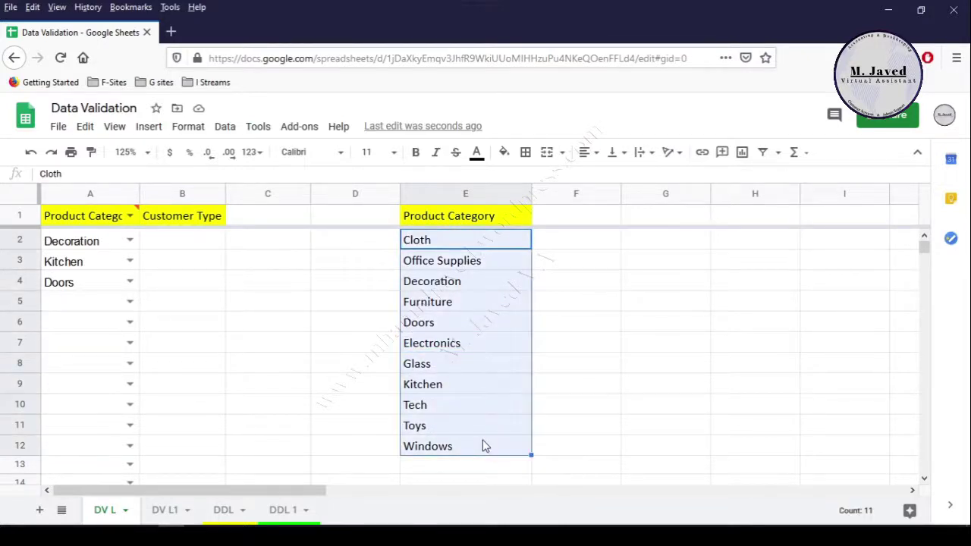
Step: Sort the selected category range E2:E12 alphabetically A to Z
right_click(478, 303)
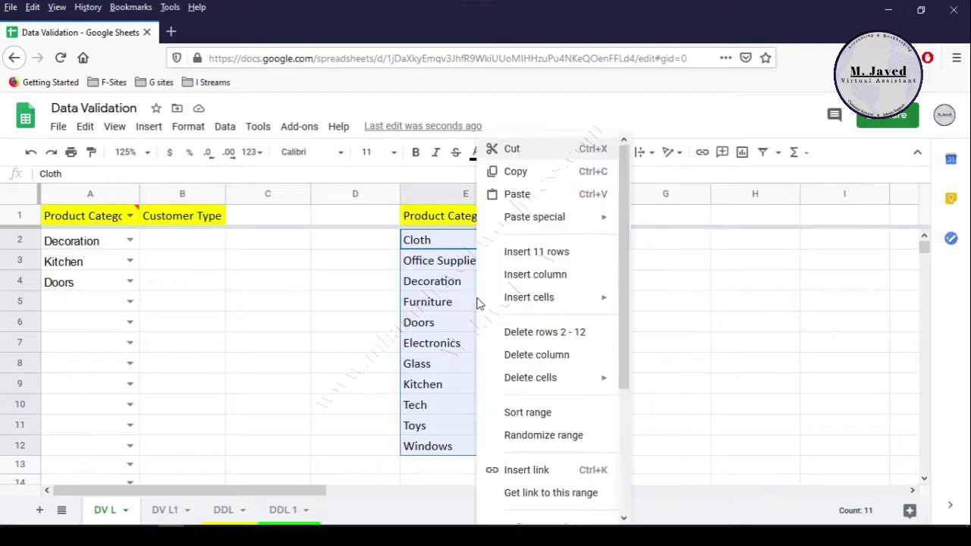
left_click(570, 413)
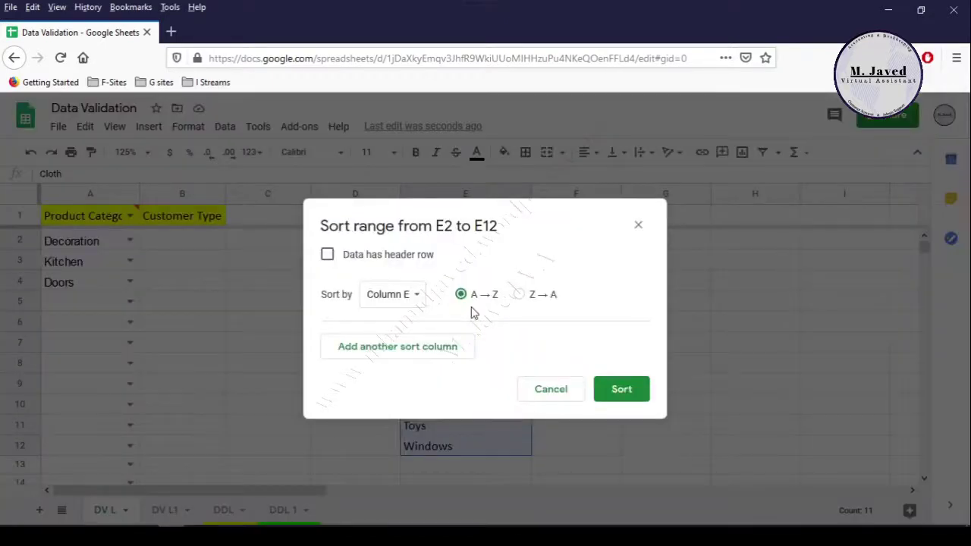
left_click(614, 395)
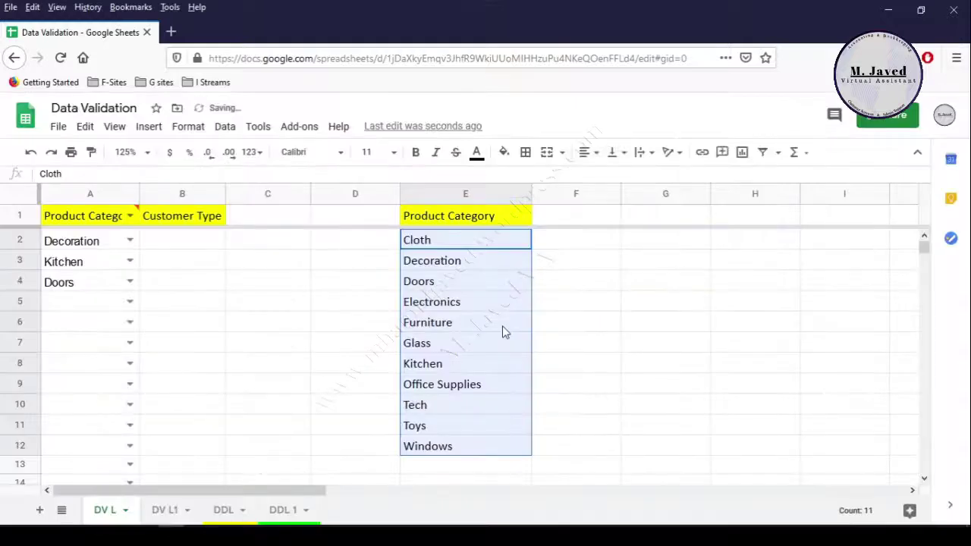
left_click(468, 351)
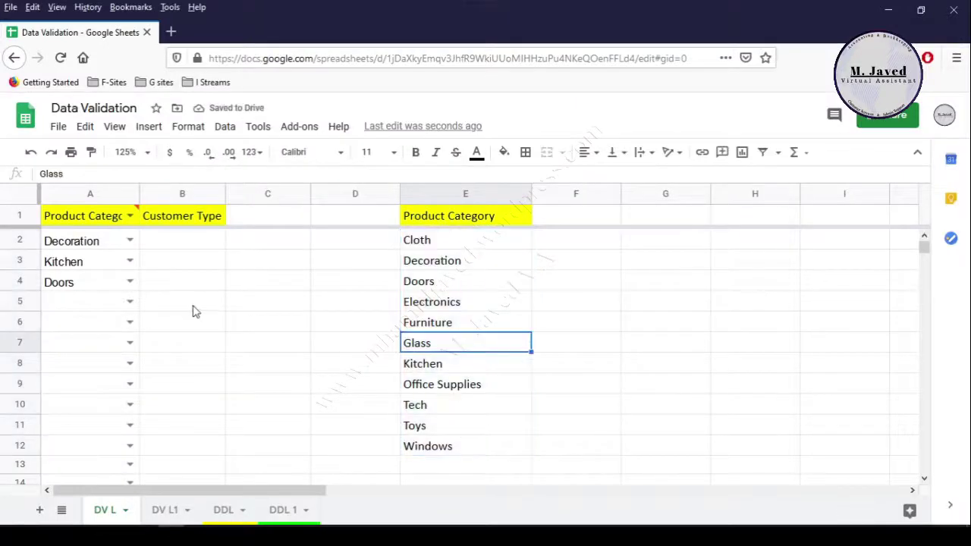
Step: Pick Decoration for A5 from its category dropdown
left_click(126, 308)
left_click(129, 301)
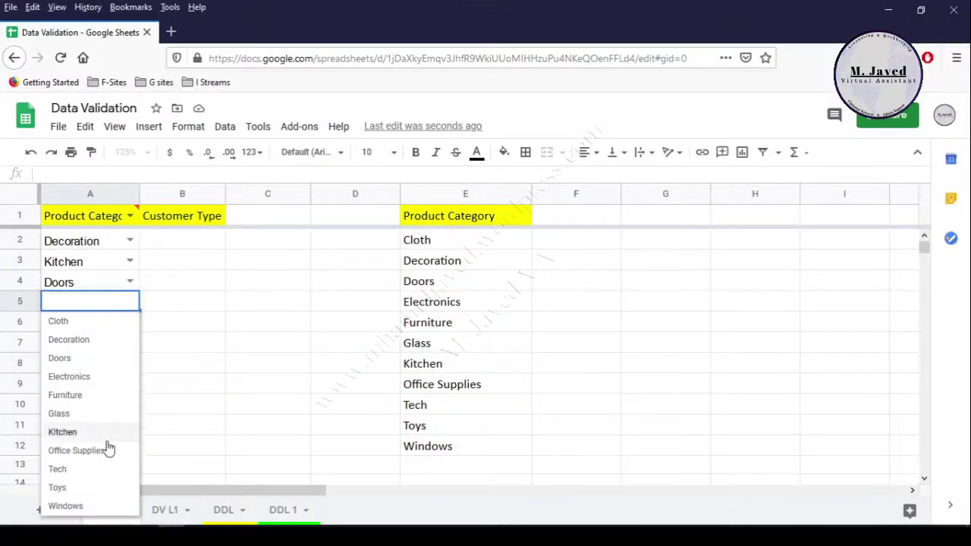
left_click(89, 347)
left_click(94, 331)
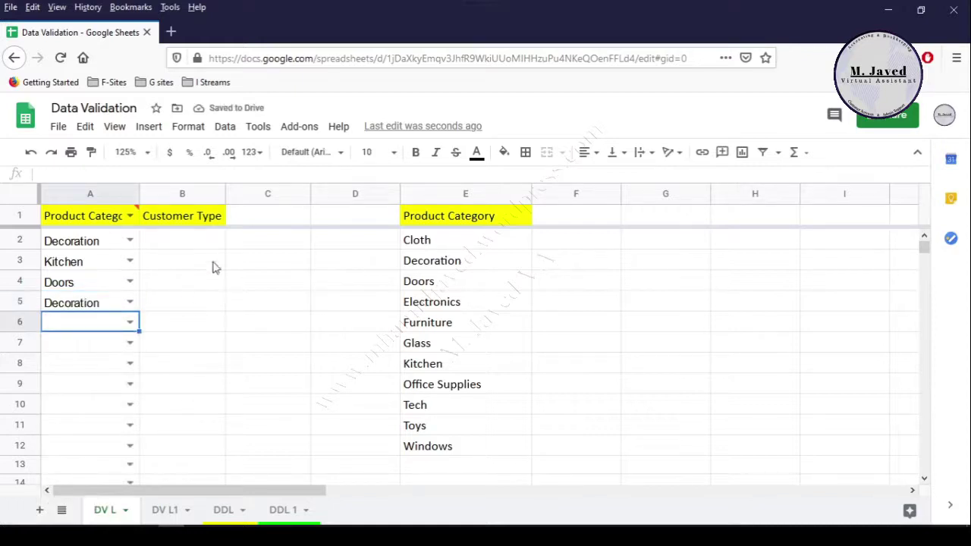
left_click(269, 221)
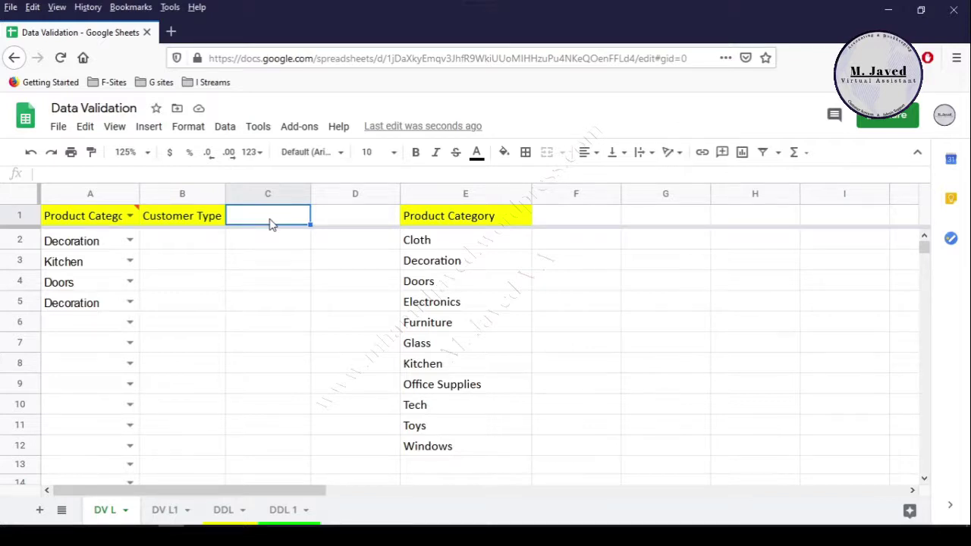
Step: Enter a dashed line '------' in E13 below Windows
left_click(455, 468)
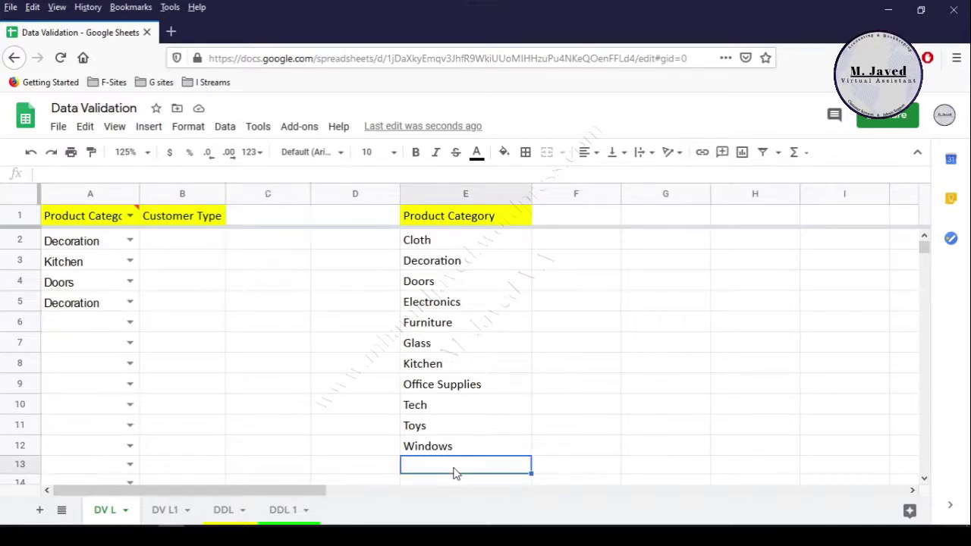
type("------")
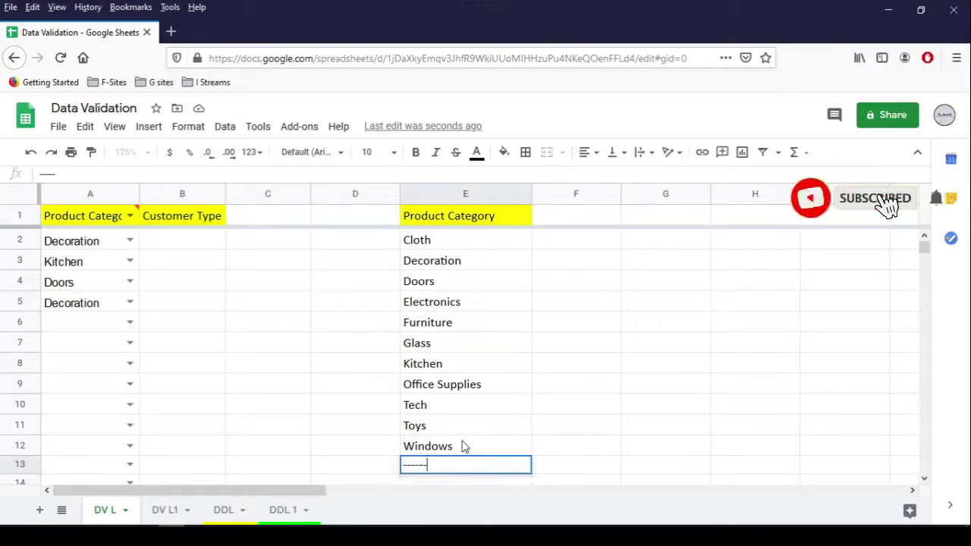
left_click(462, 445)
Step: Insert a blank cell at E3, shifting the list down, and paste the dashed line into it
right_click(461, 262)
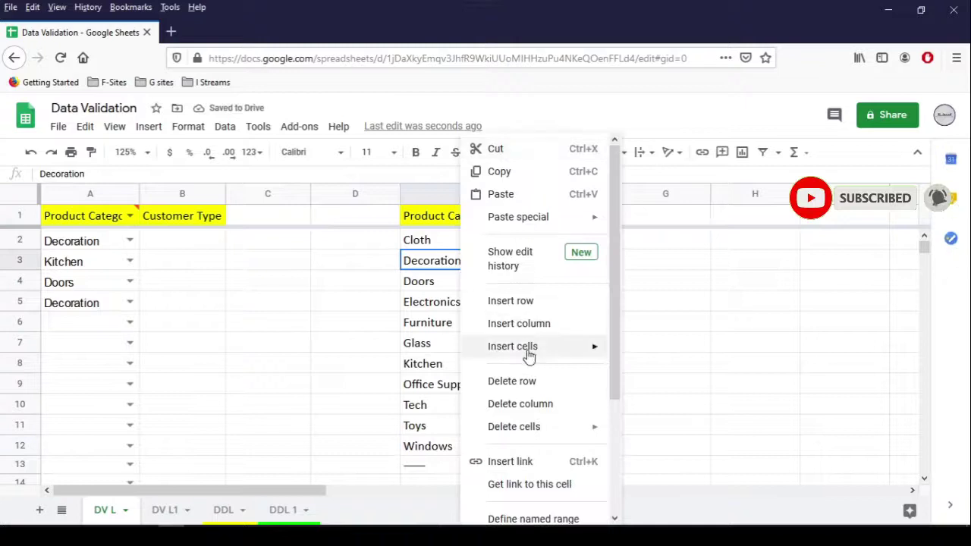
mouse_move(529, 356)
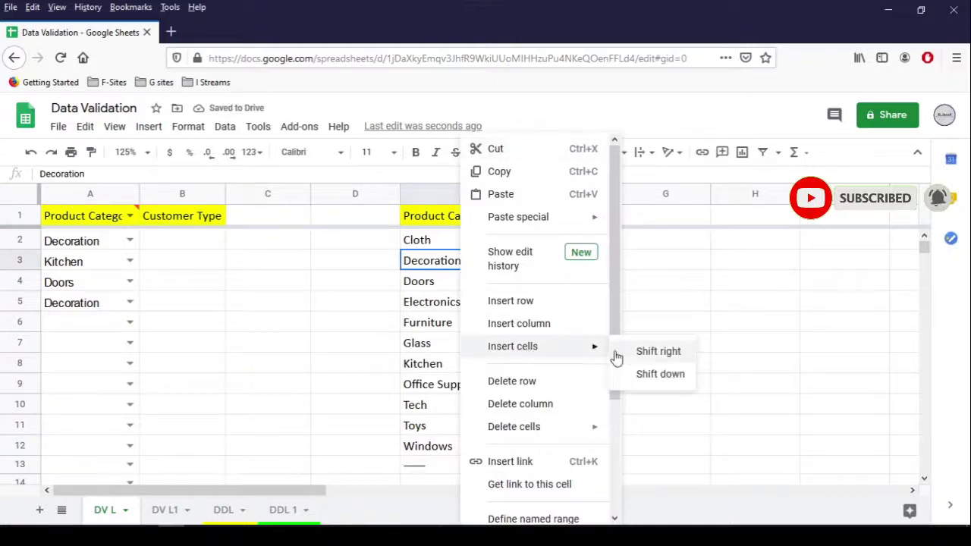
left_click(645, 381)
scroll(523, 408, "down", 1)
left_click(490, 412)
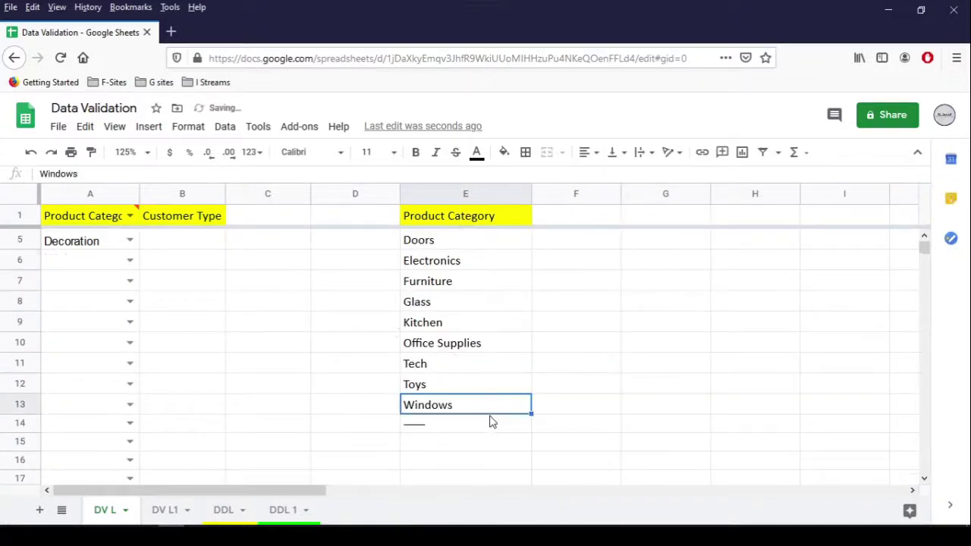
left_click(490, 424)
scroll(497, 220, "up", 1)
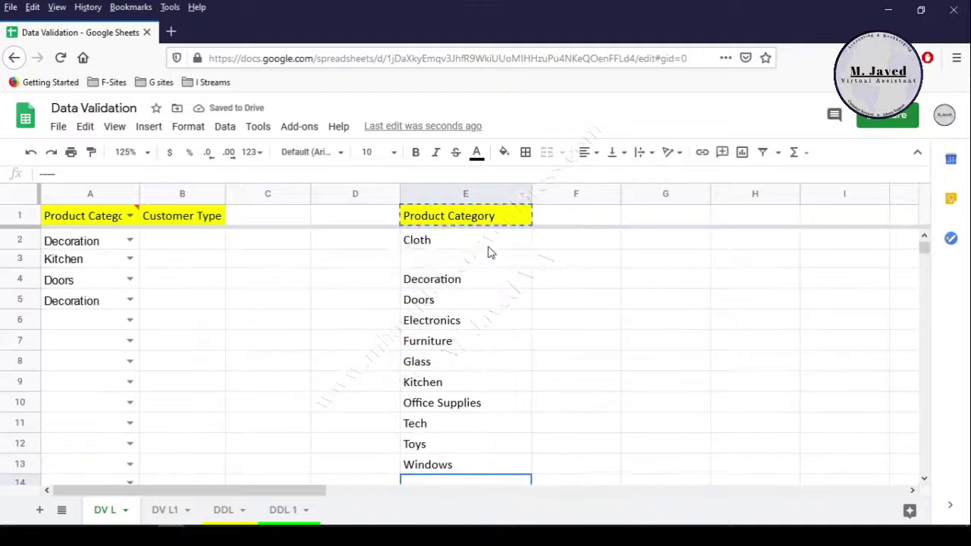
left_click(492, 258)
key("ctrl+v")
Step: Check A6's category dropdown, then insert a blank cell at E3, shifting the list down
left_click(130, 320)
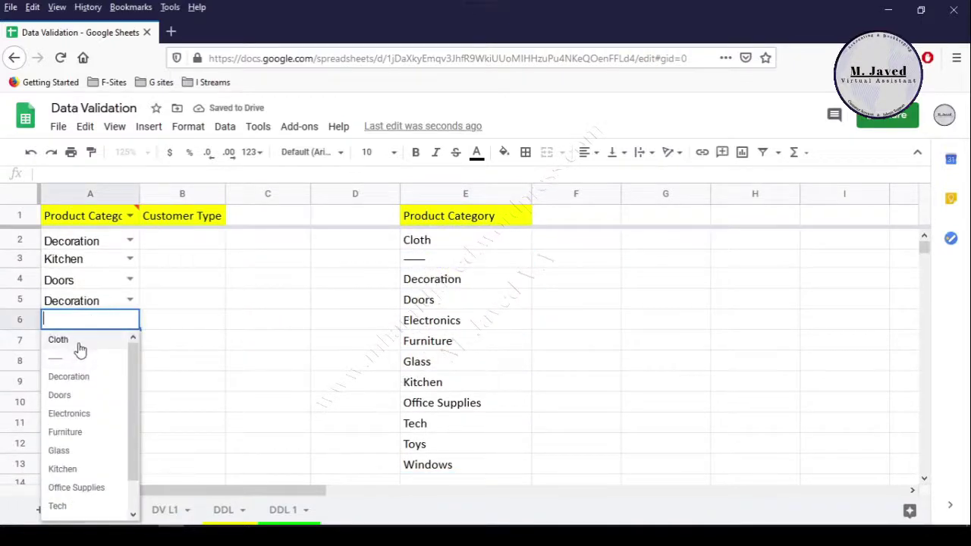
left_click(163, 330)
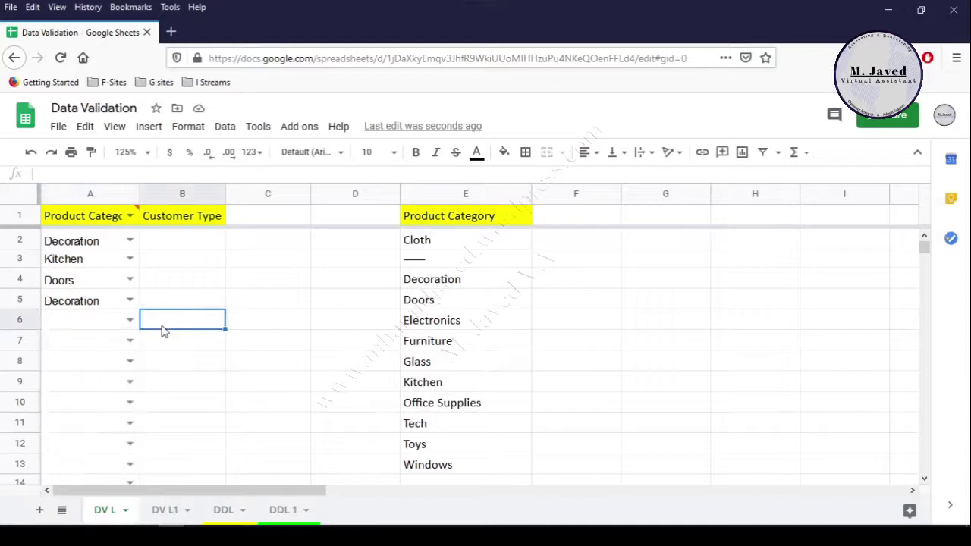
left_click(438, 262)
right_click(439, 262)
mouse_move(531, 355)
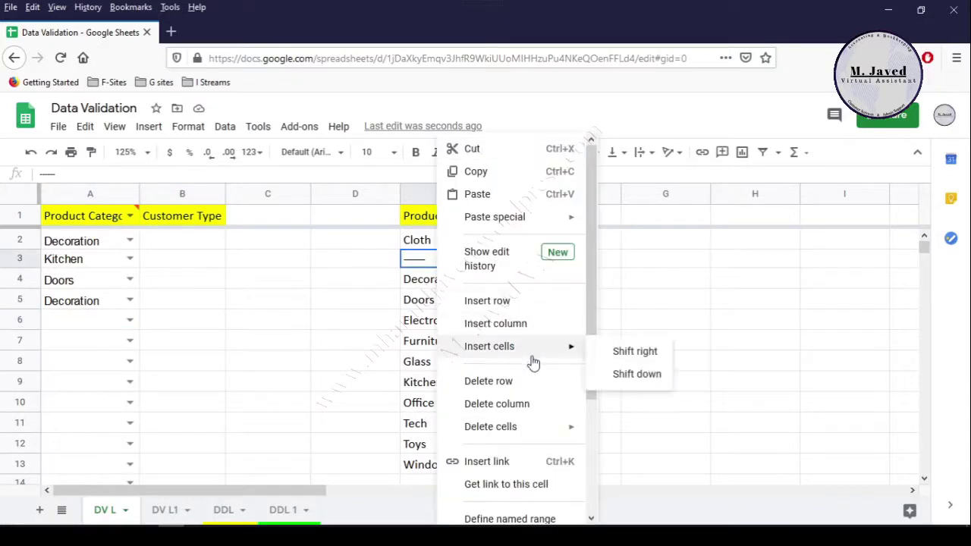
left_click(635, 374)
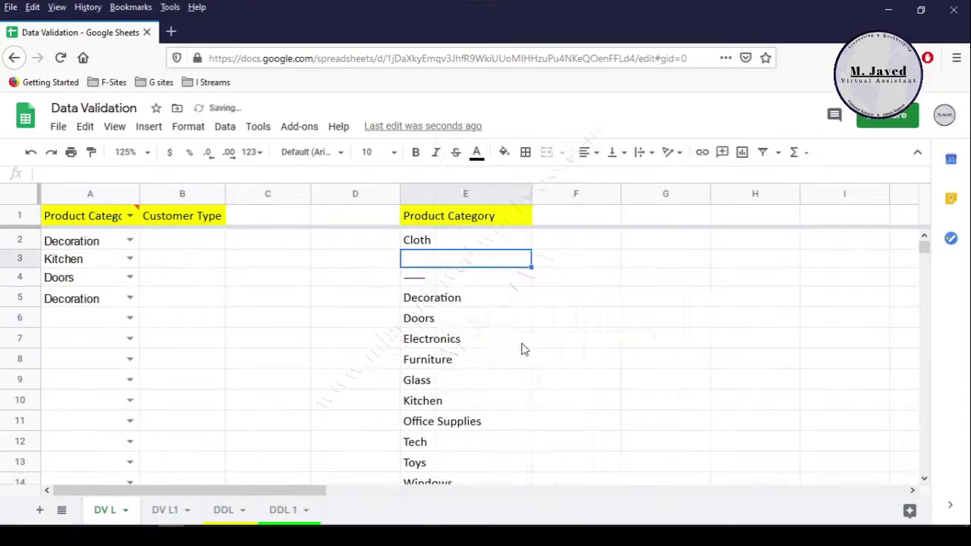
Step: Move Office Supplies from E11 up into E3 and delete the empty E11, shifting cells up
left_click(471, 423)
left_click_drag(468, 412, 467, 263)
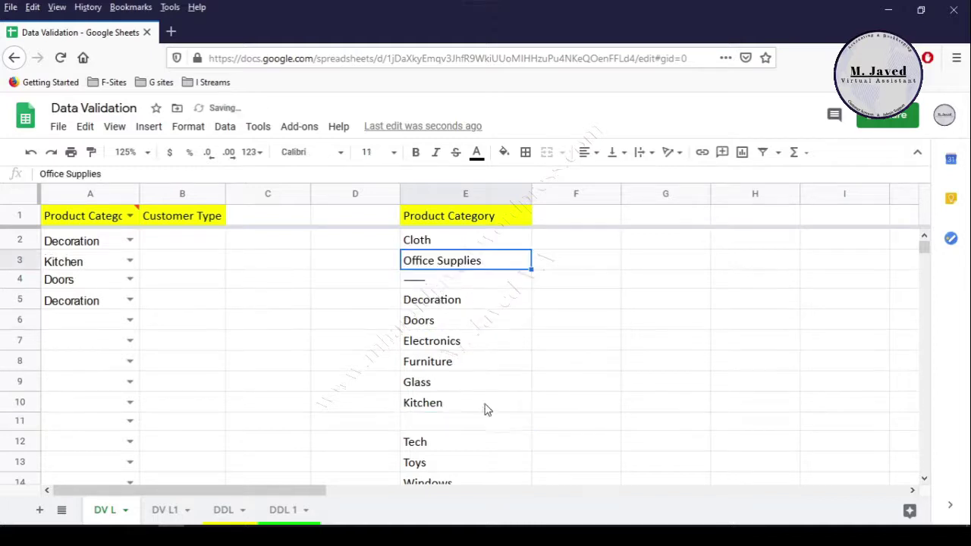
right_click(480, 429)
mouse_move(566, 430)
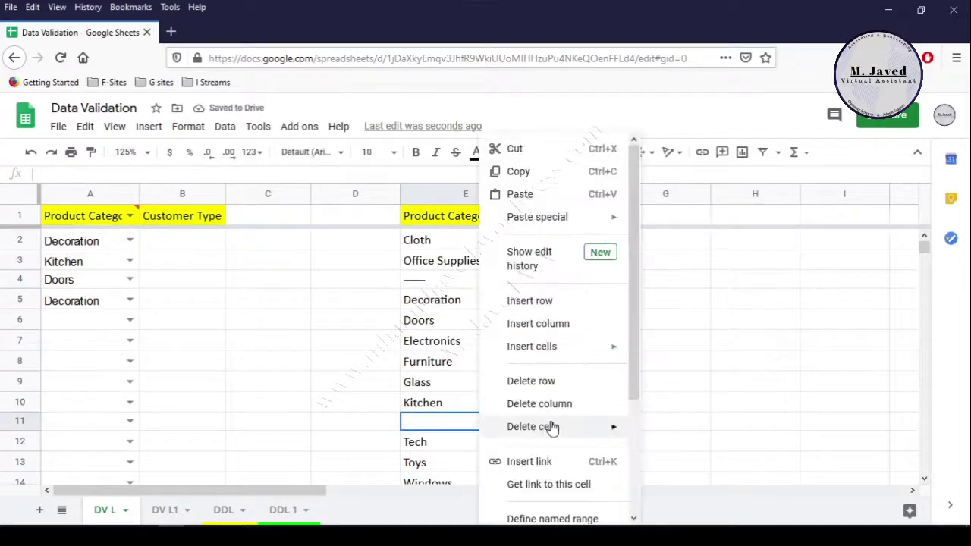
left_click(657, 457)
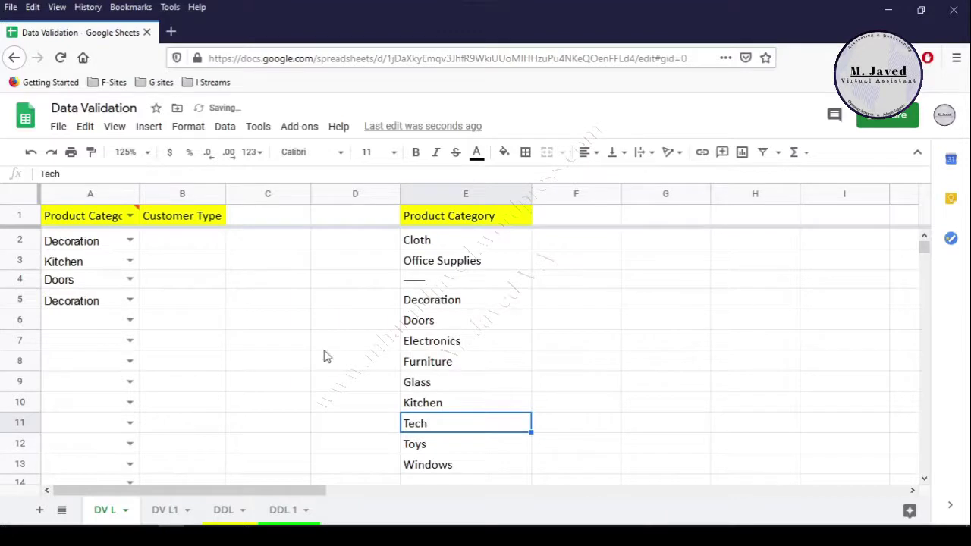
Step: Verify the new category order in A6's dropdown, leaving A6 empty
left_click(100, 322)
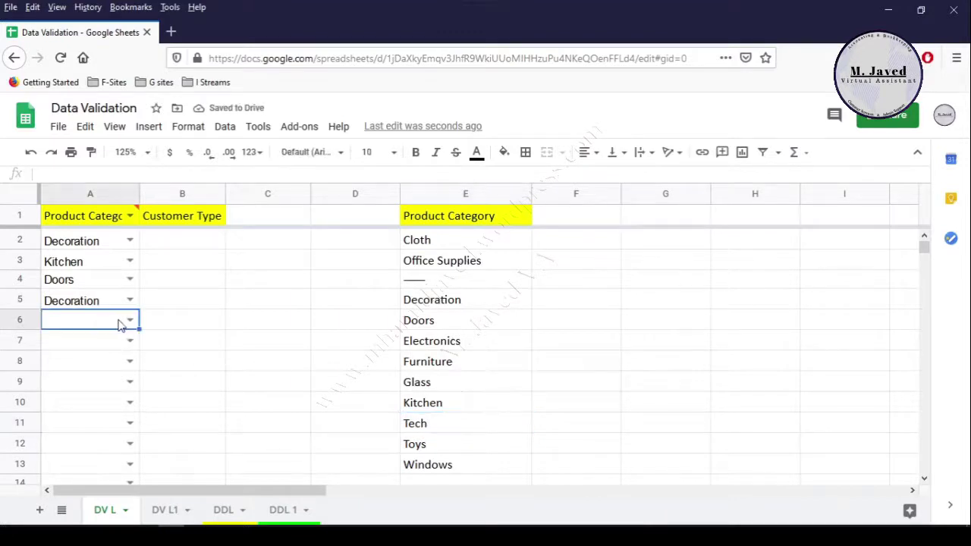
left_click(129, 321)
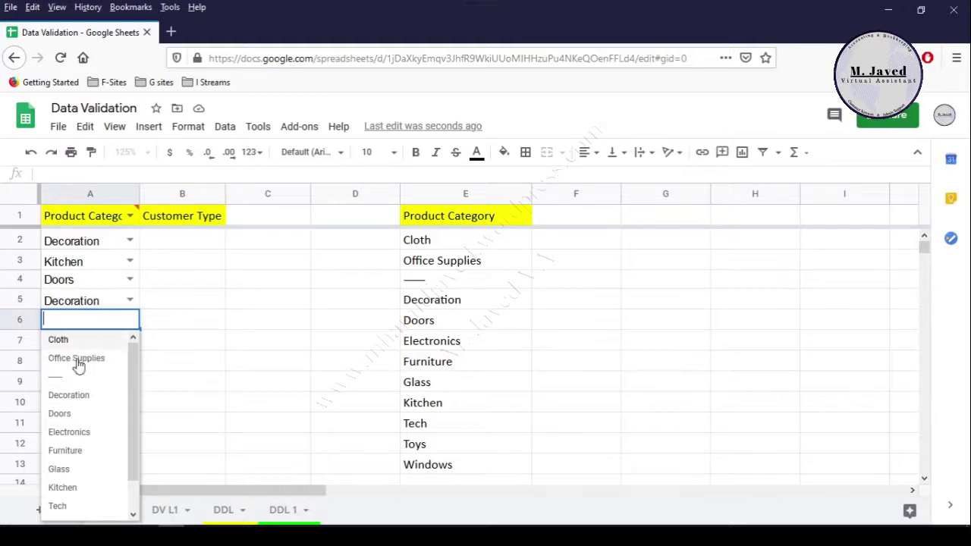
left_click(155, 293)
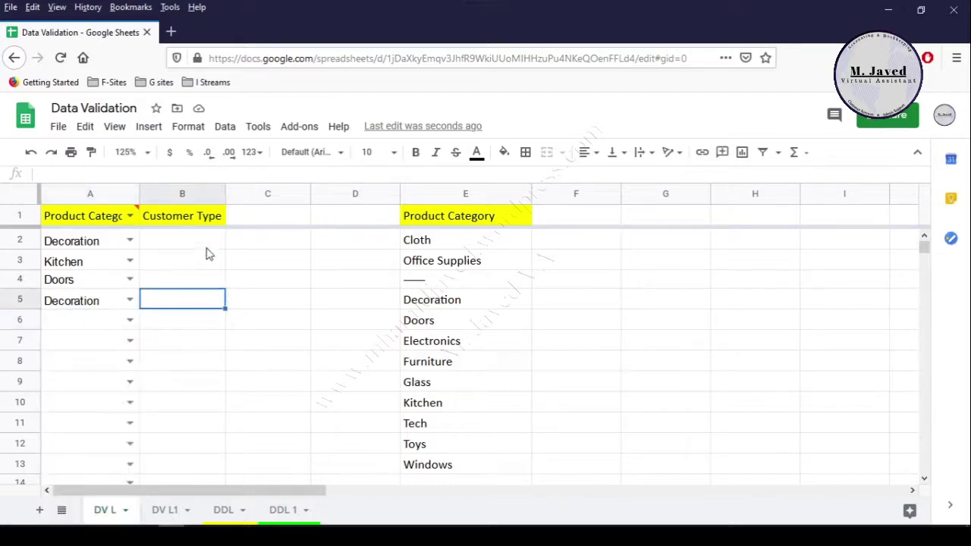
left_click(255, 220)
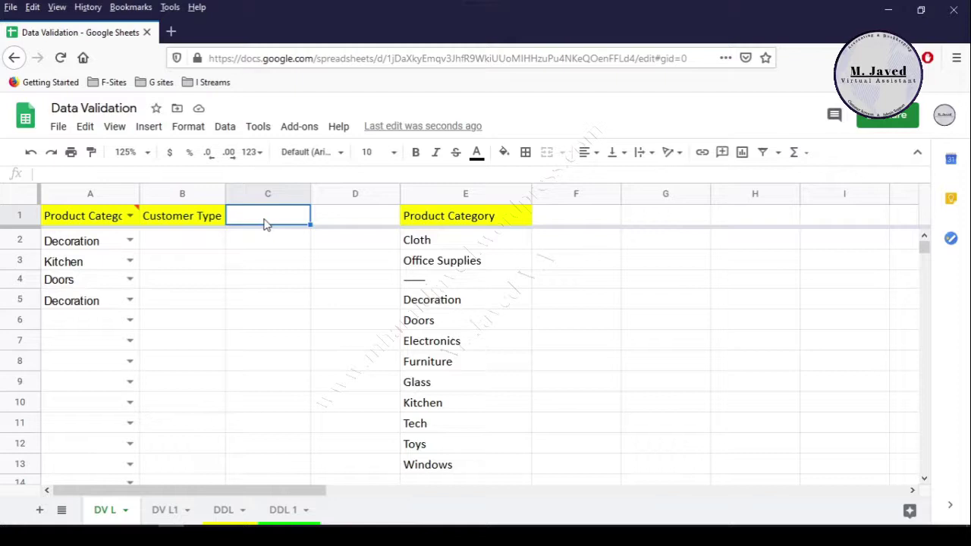
Step: Give column B a dropdown from 'DV L1'!A2:A6 that rejects invalid input
left_click(190, 244)
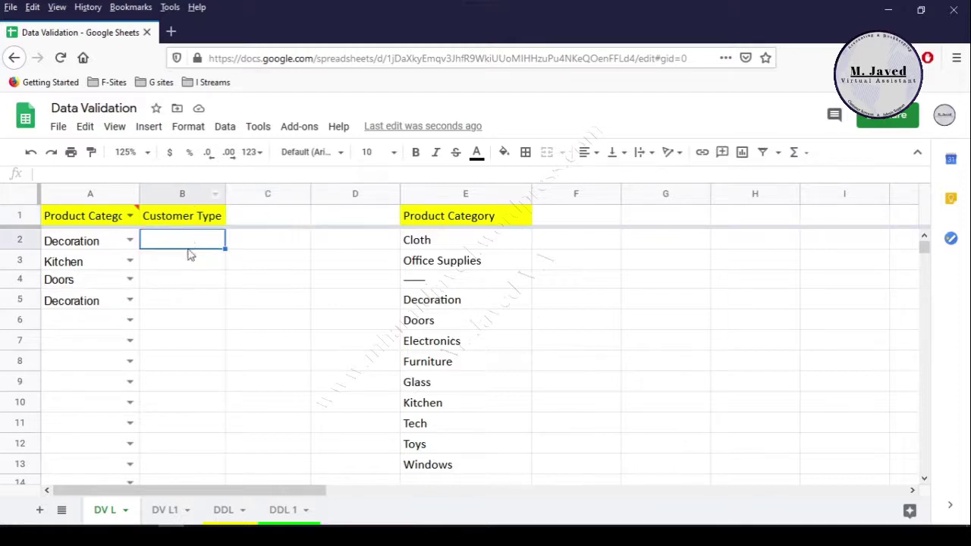
left_click(187, 200)
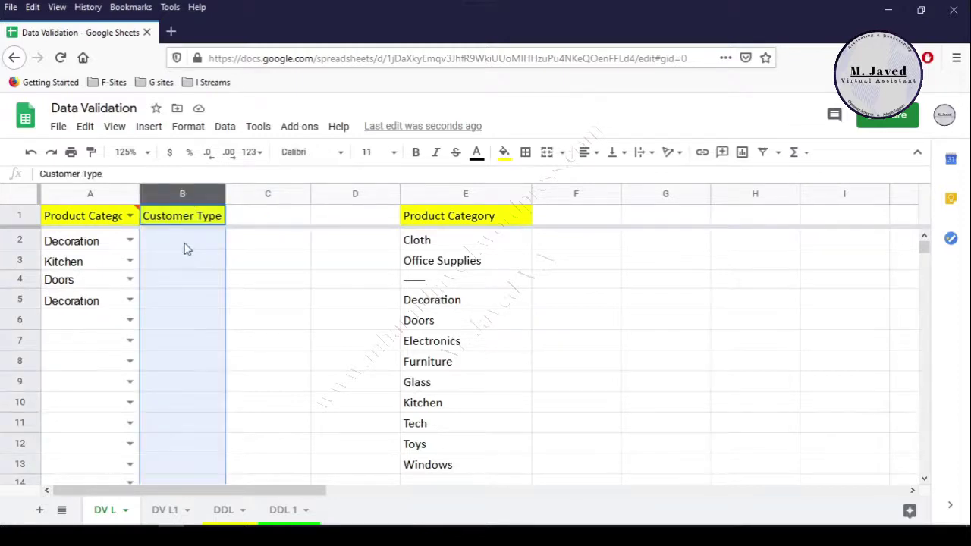
left_click(225, 126)
left_click(297, 371)
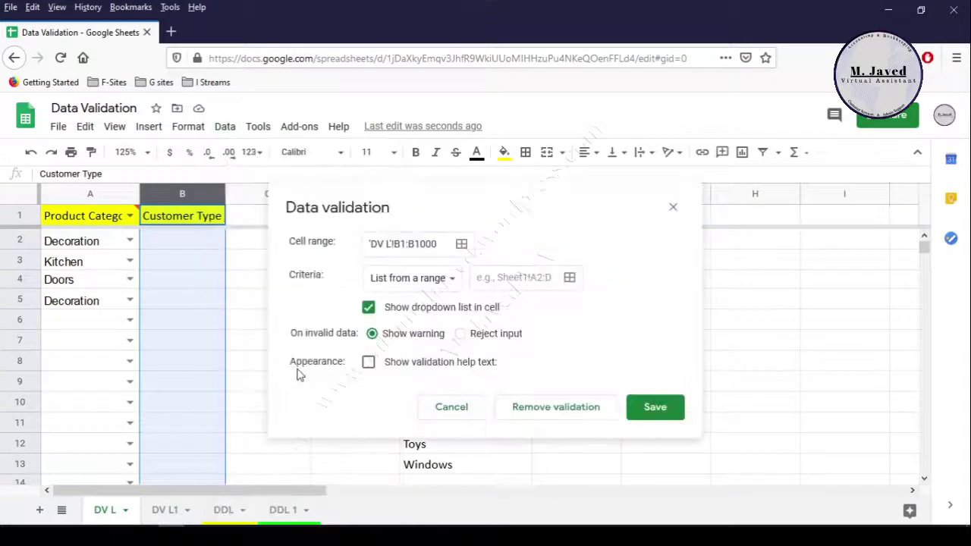
left_click(567, 280)
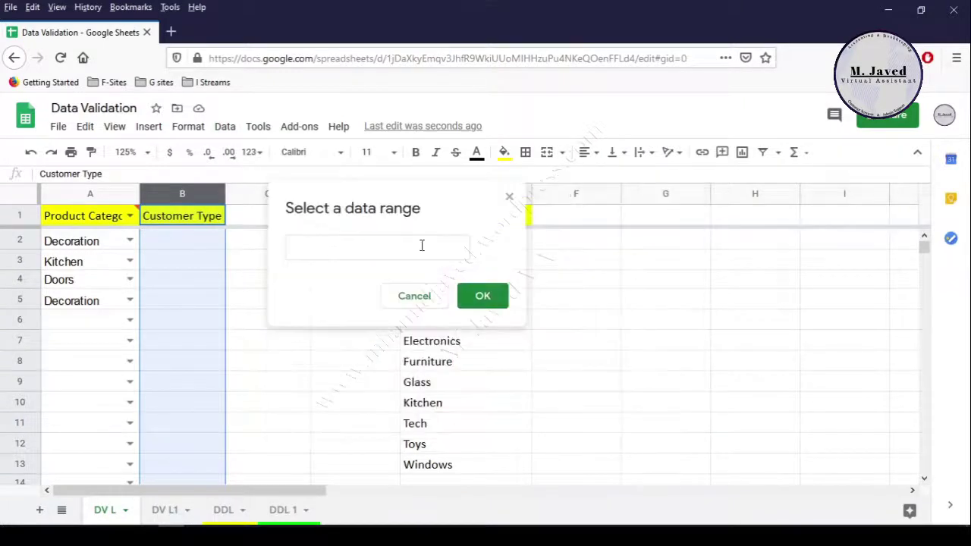
left_click(166, 511)
left_click_drag(128, 241, 116, 328)
left_click(489, 303)
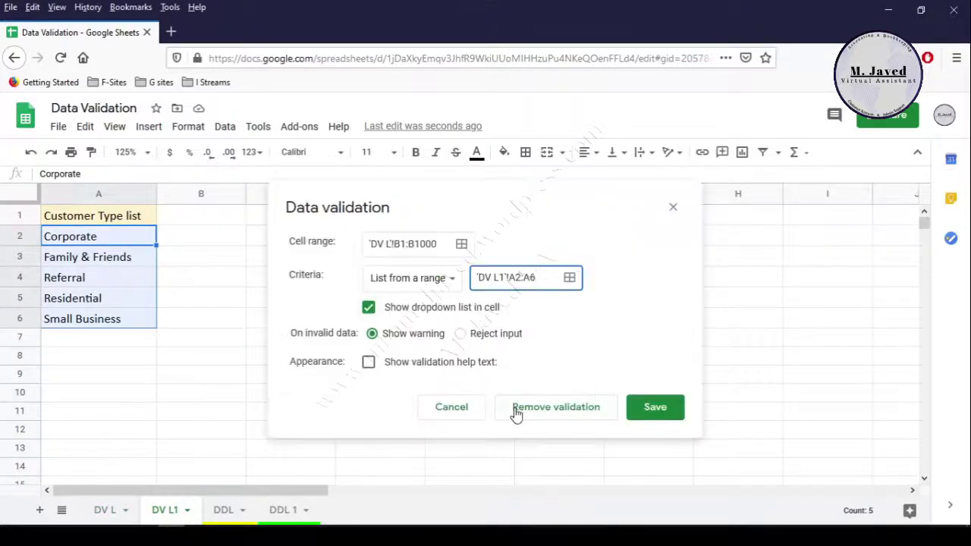
left_click(461, 335)
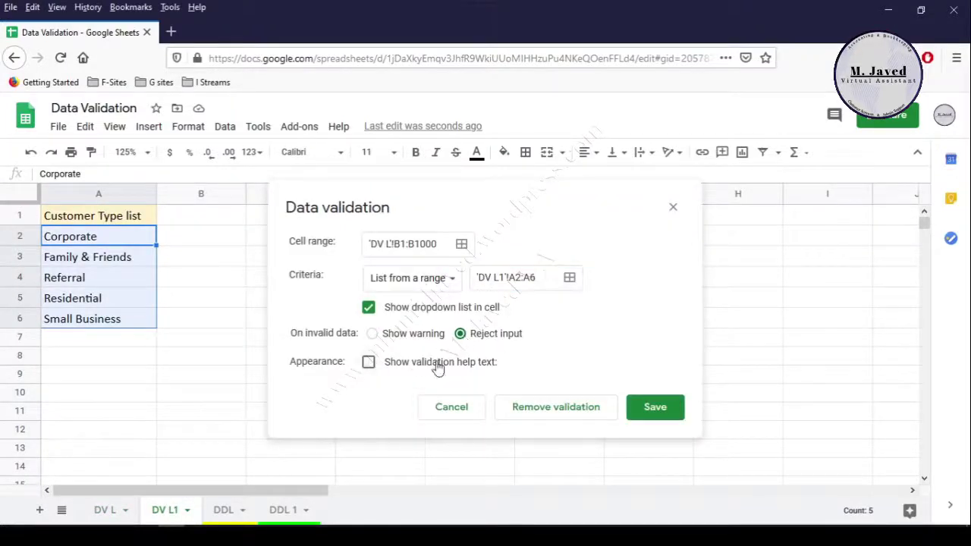
left_click(655, 408)
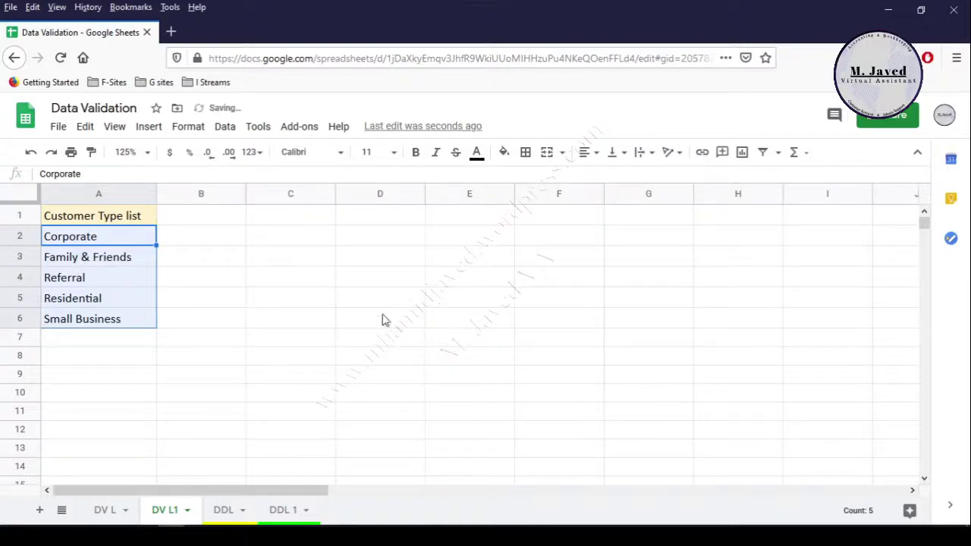
left_click(103, 510)
Step: Choose Referral for B2 and Residential for B3 from their Customer Type dropdowns
left_click(173, 321)
left_click(174, 382)
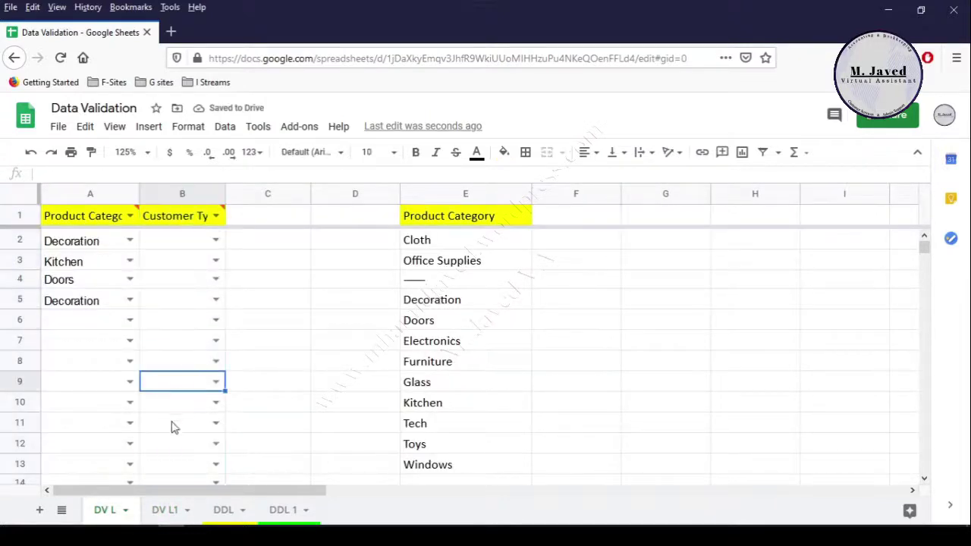
left_click(174, 423)
left_click(179, 340)
left_click(187, 241)
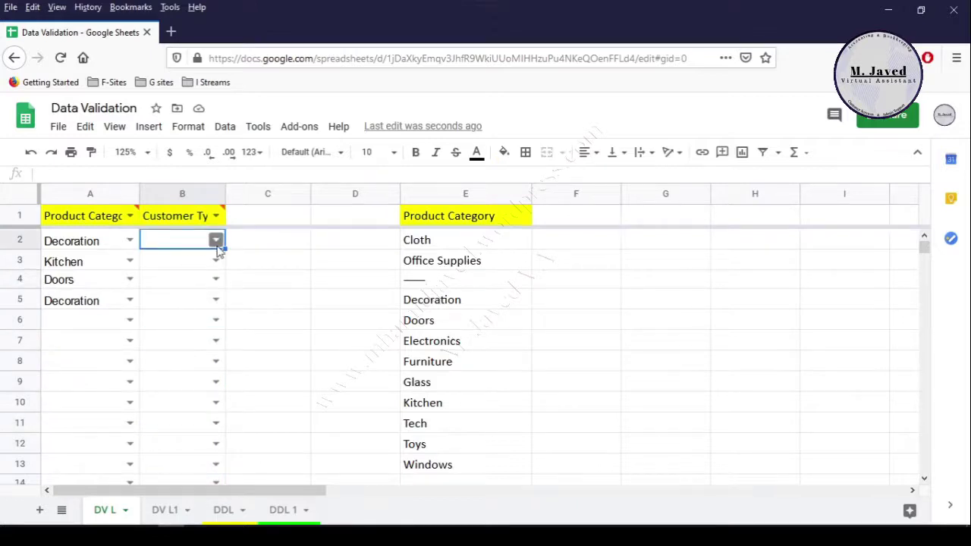
left_click(216, 241)
left_click(162, 297)
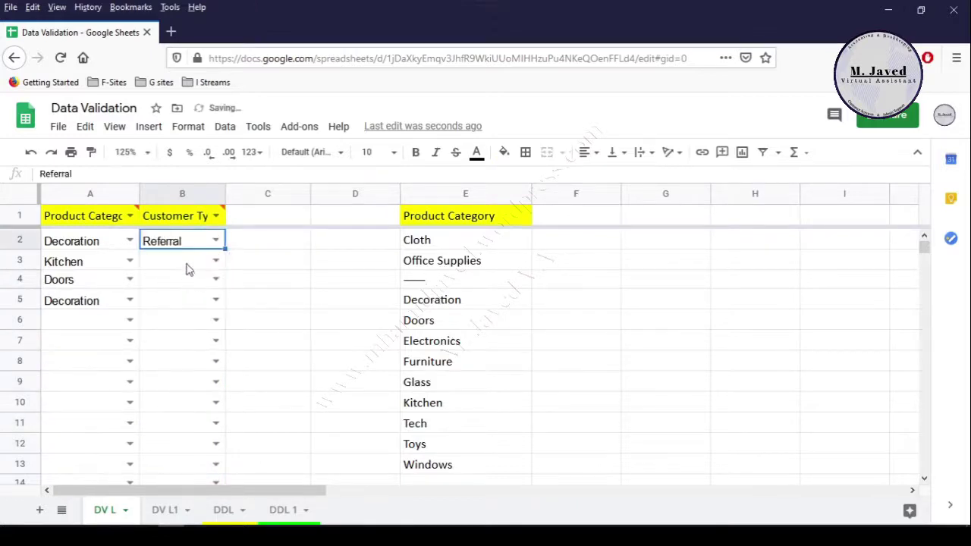
left_click(199, 267)
left_click(216, 261)
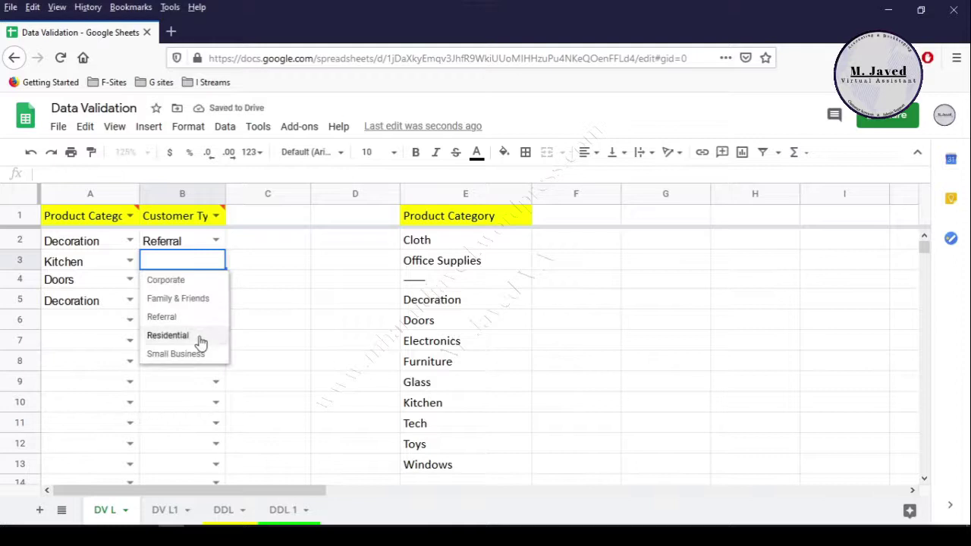
left_click(199, 337)
left_click(267, 278)
Step: Hide column E with the Product Category list, then unhide it
left_click(277, 220)
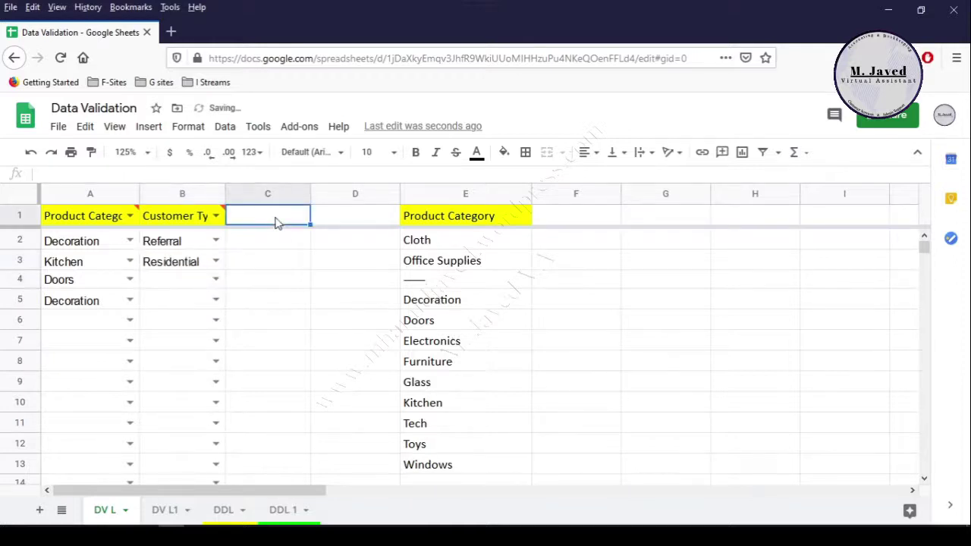
right_click(446, 199)
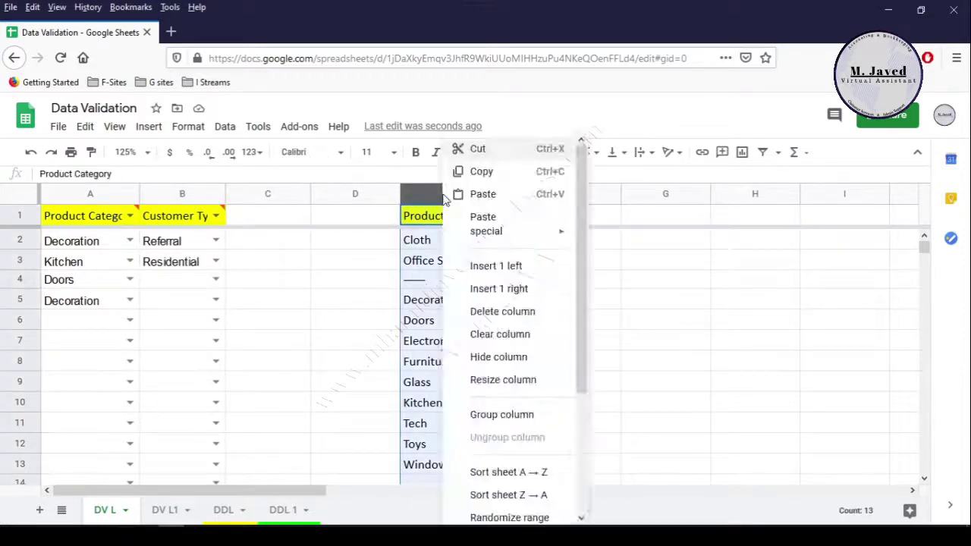
left_click(539, 369)
left_click_drag(355, 194, 451, 195)
right_click(452, 195)
left_click(520, 365)
left_click(379, 257)
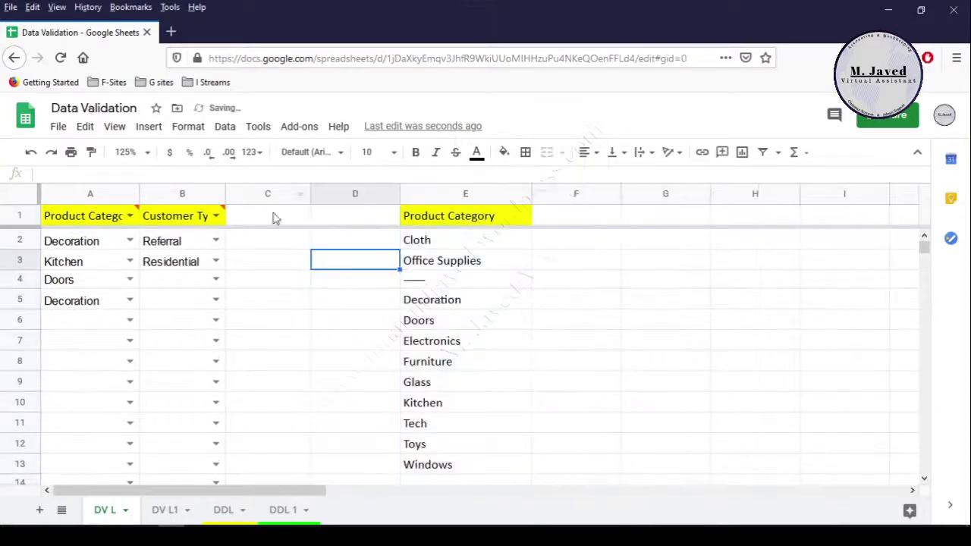
left_click(274, 218)
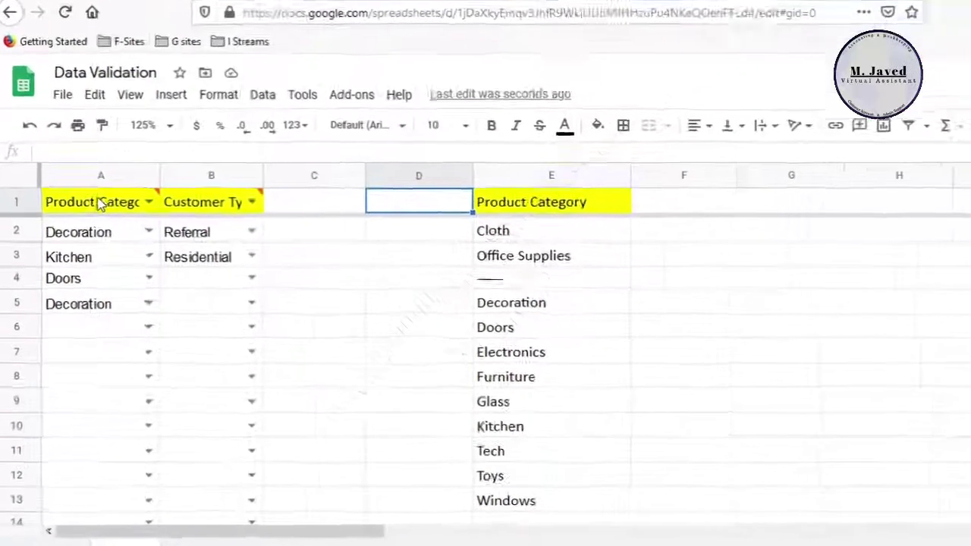
Step: Remove the dropdown validation from header cells A1:B1 and dismiss the warning
left_click_drag(83, 216, 178, 215)
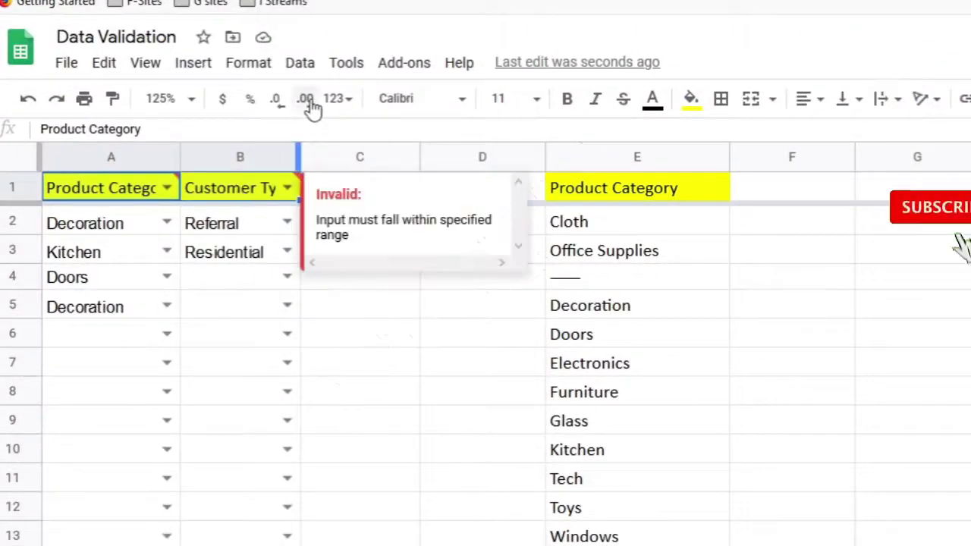
left_click(301, 66)
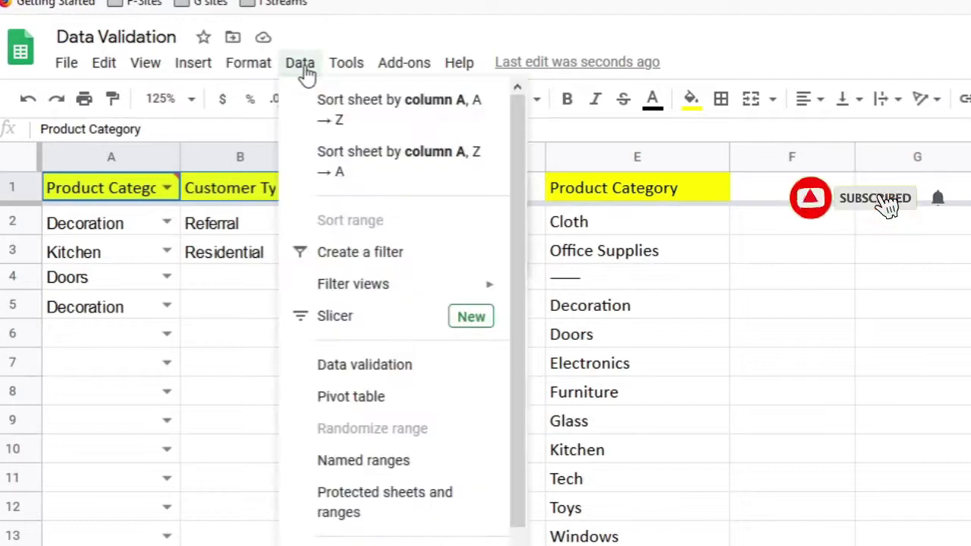
left_click(418, 367)
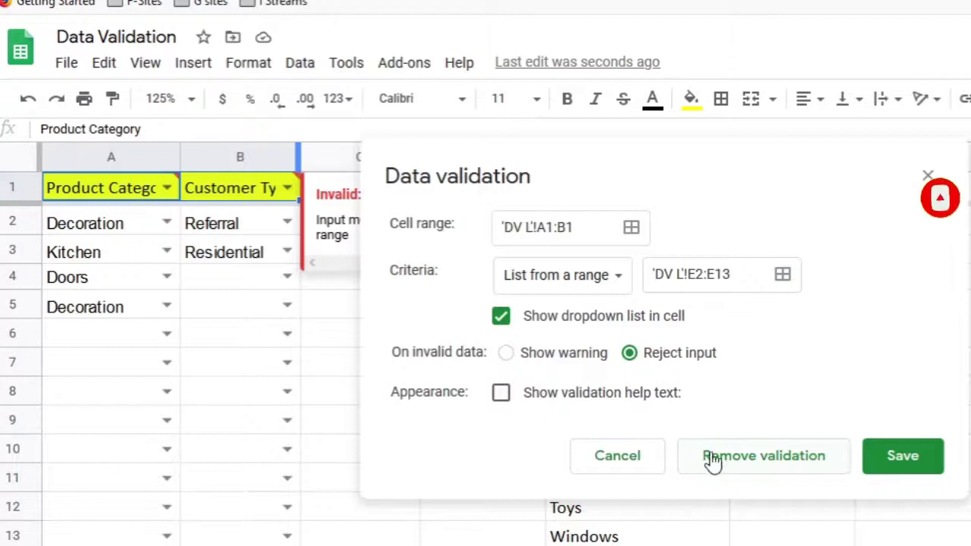
left_click(773, 468)
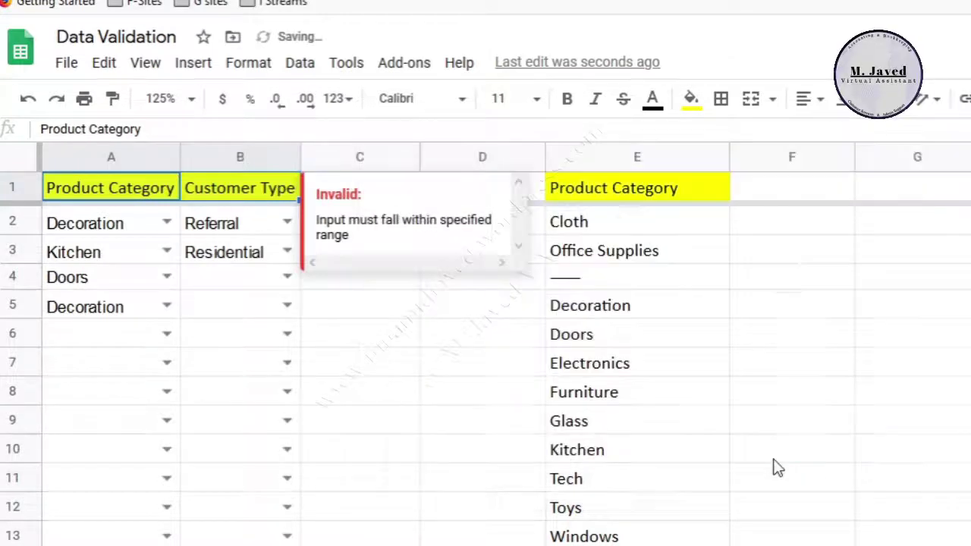
left_click(369, 311)
left_click(363, 198)
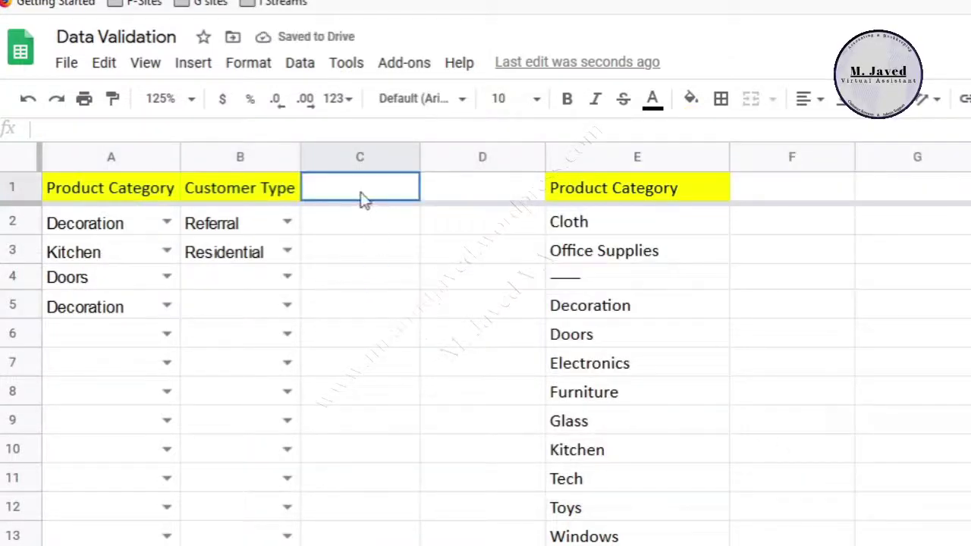
left_click(251, 203)
left_click(111, 201)
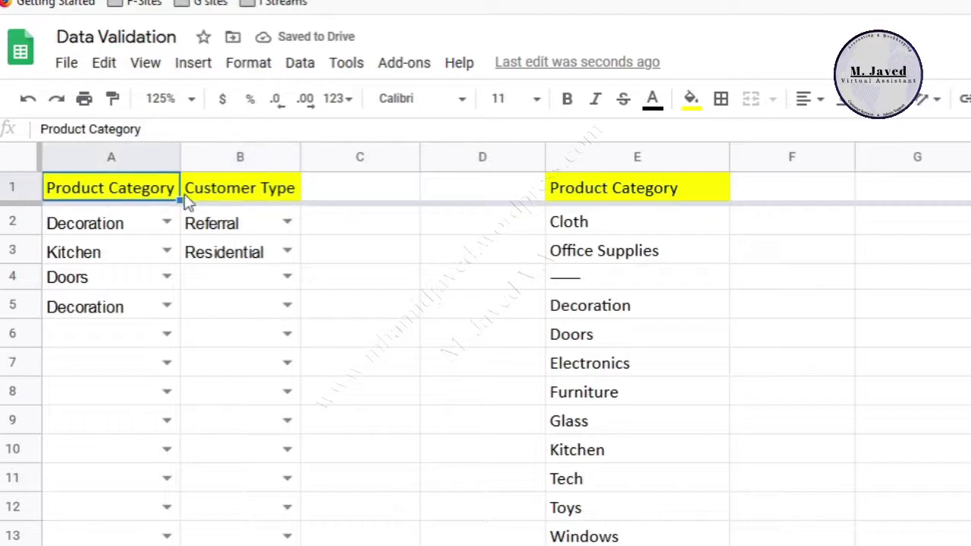
left_click(233, 201)
left_click(344, 196)
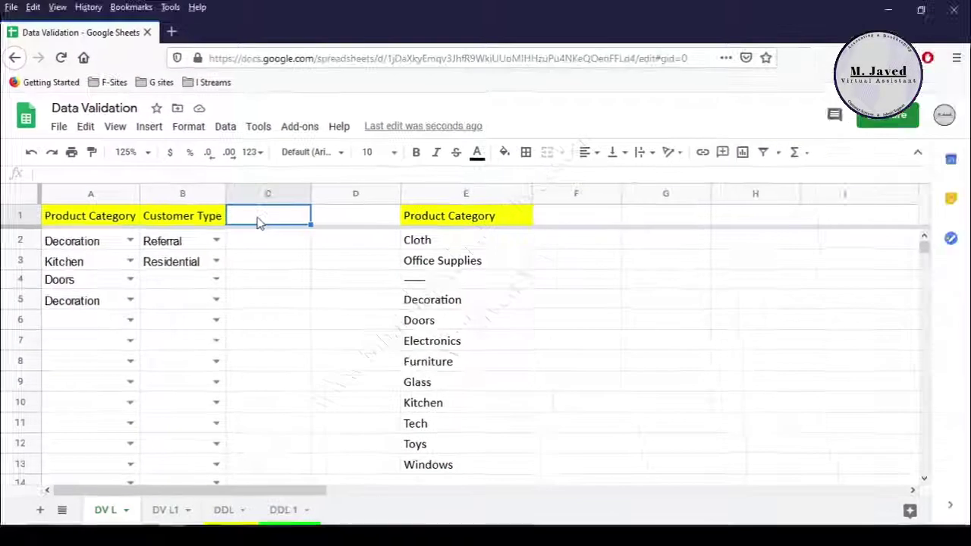